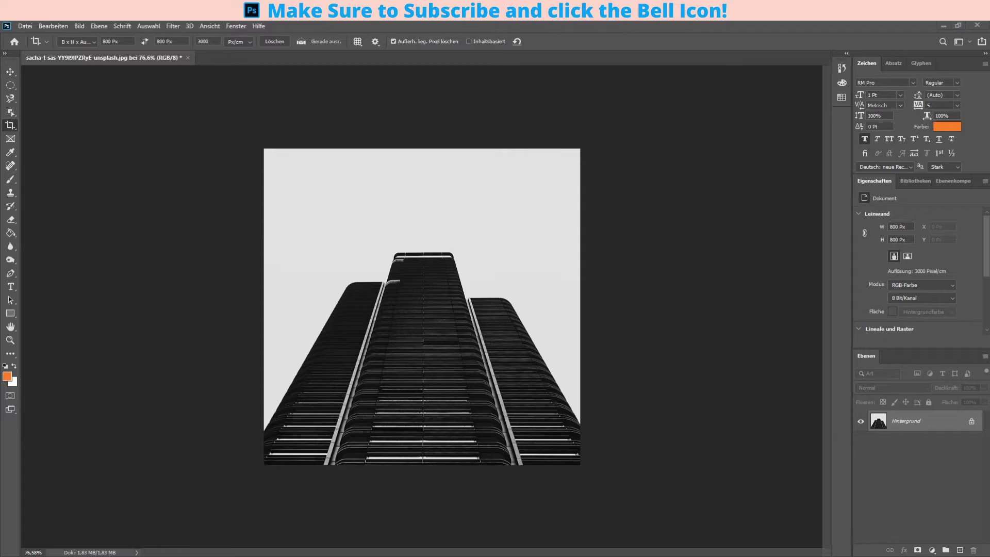
Step: Place the neon praying-hands photo as a layer over the centre of the skyscraper picture
left_click_drag(389, 269, 387, 272)
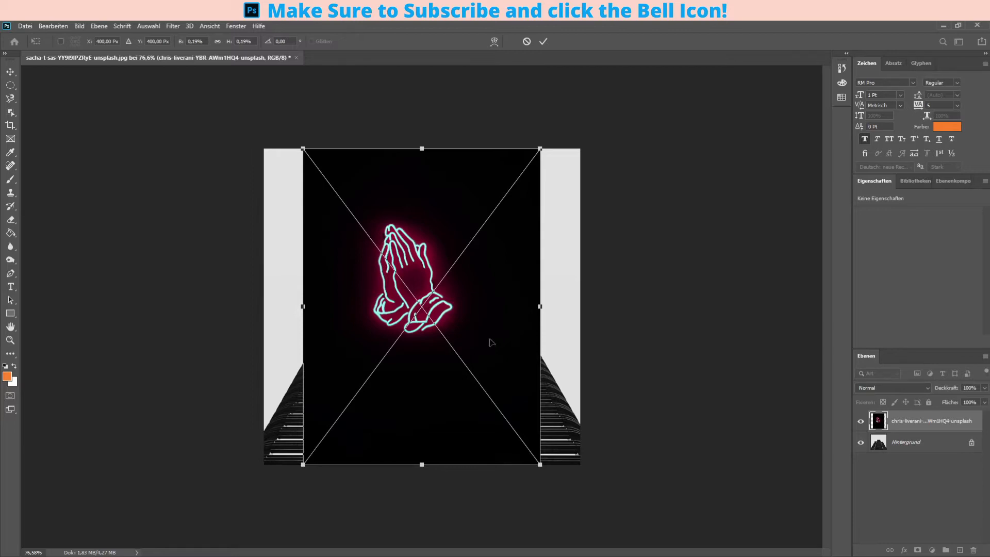
key("Return")
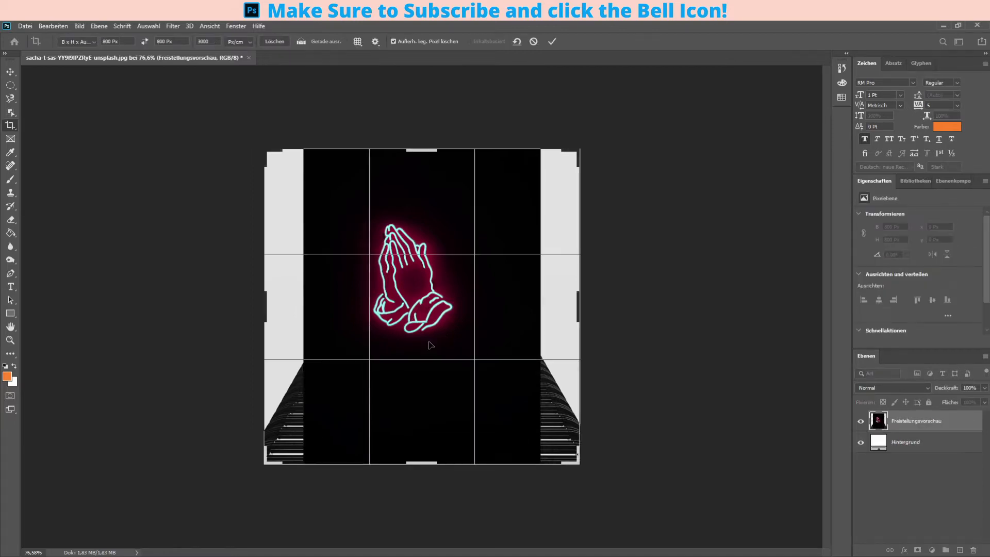
Step: Leave cropping and set the hands layer's blend mode to Linear Dodge (Add)
key("v")
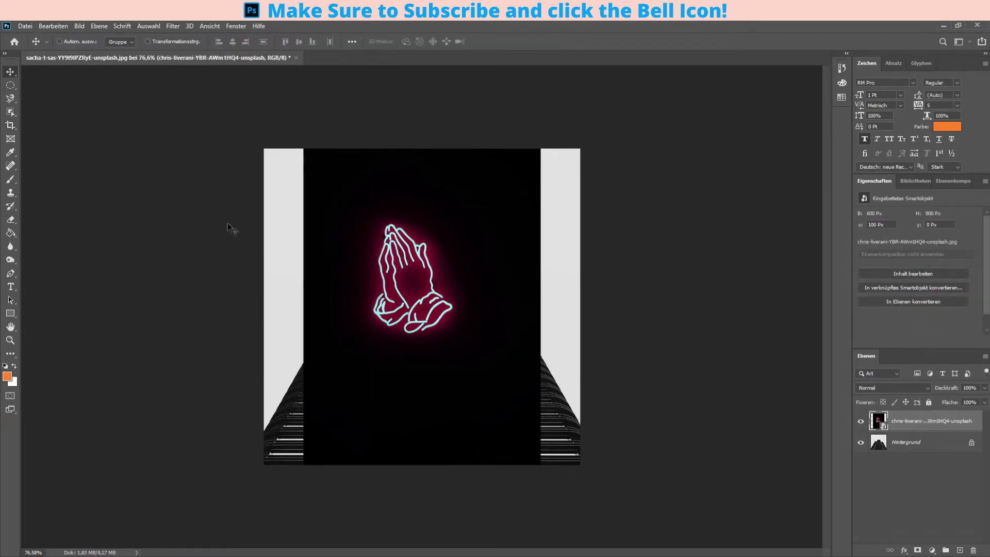
scroll(318, 292, "up", 5)
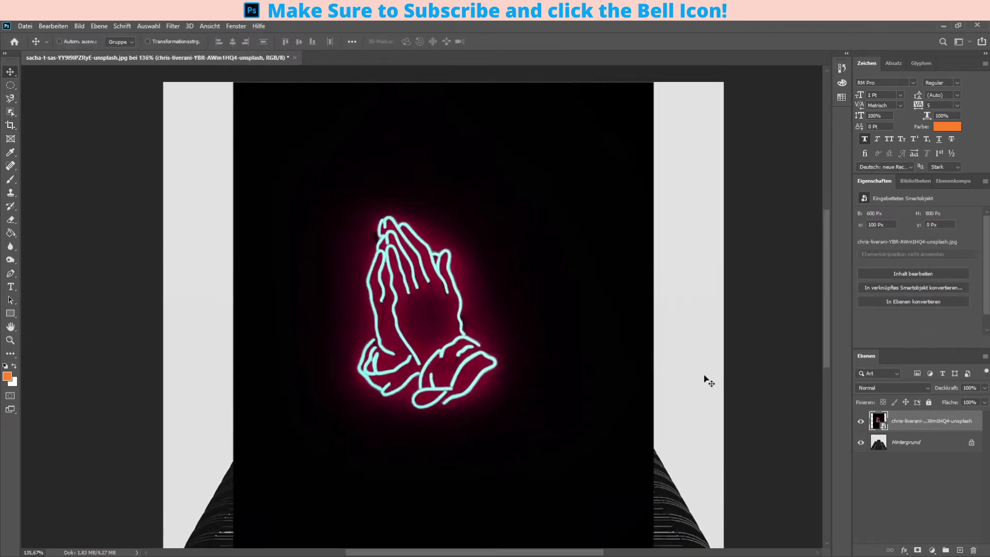
scroll(896, 388, "down", 10)
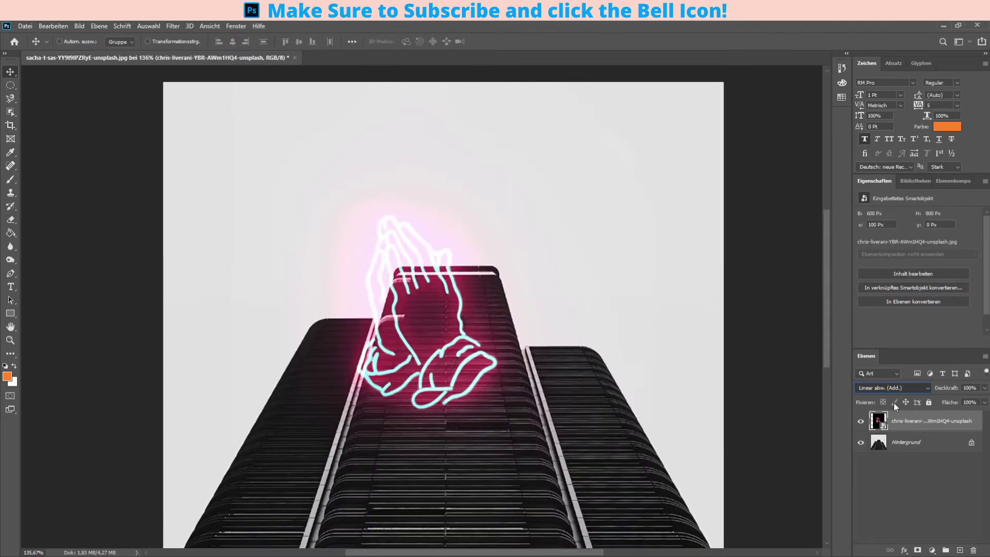
scroll(895, 392, "down", 1)
scroll(896, 397, "up", 1)
scroll(895, 403, "up", 1)
scroll(896, 400, "down", 1)
Step: Move the glowing hands onto the central tower, nudged slightly left and up
mouse_move(447, 323)
left_mouse_down()
mouse_move(491, 400)
mouse_move(503, 396)
left_mouse_up()
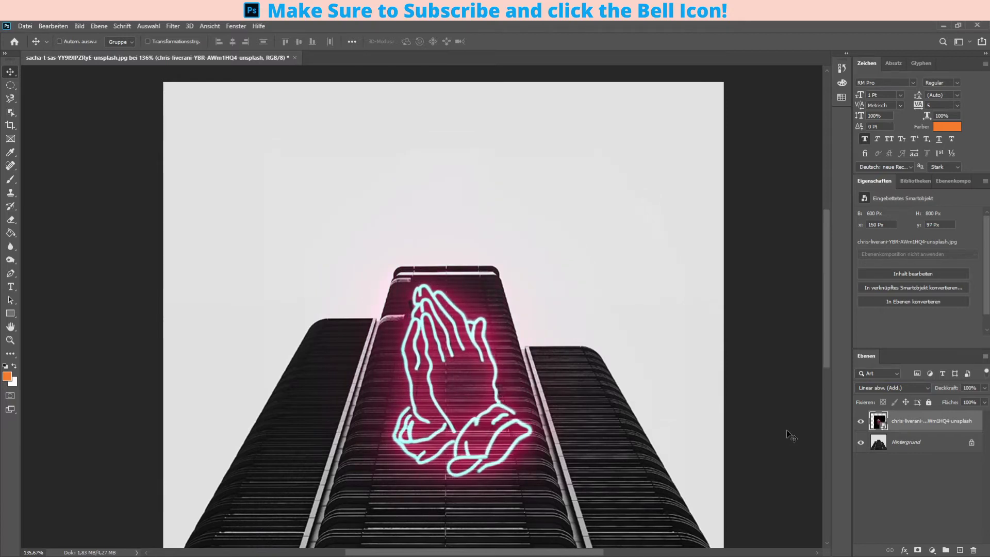
scroll(704, 406, "down", 3)
scroll(640, 400, "up", 1)
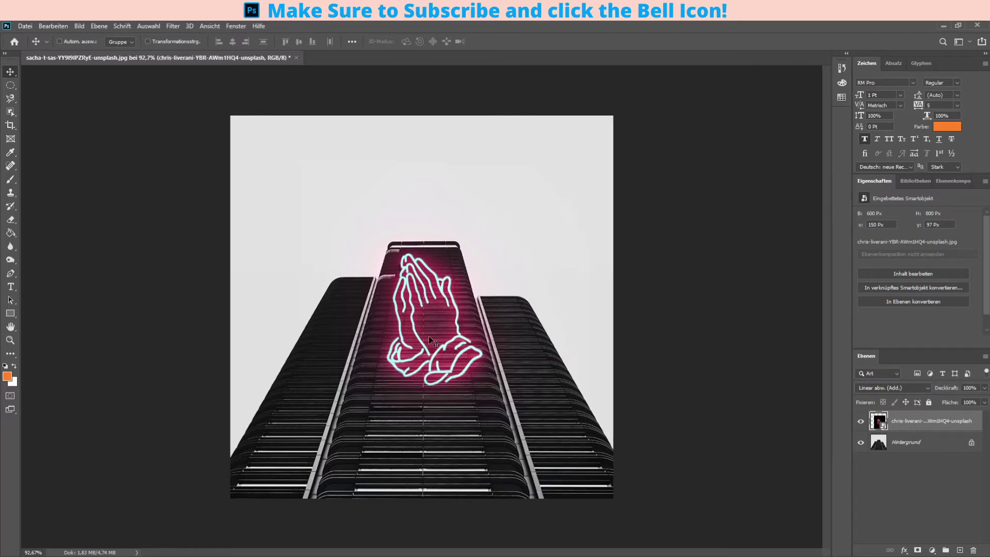
left_click_drag(428, 336, 423, 338)
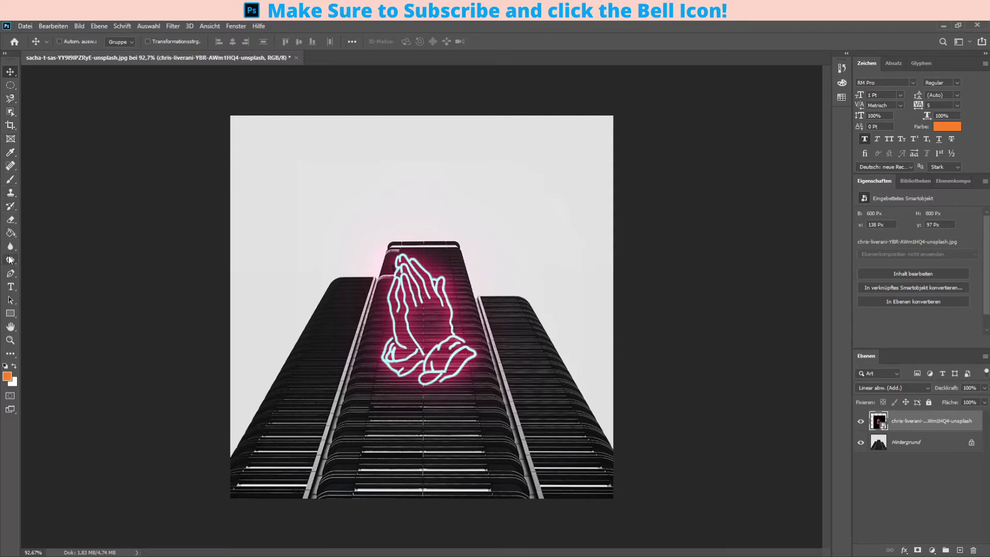
Step: With the Type tool, try Eras and Bauhaus fonts before confirming the final font choice
left_click(11, 287)
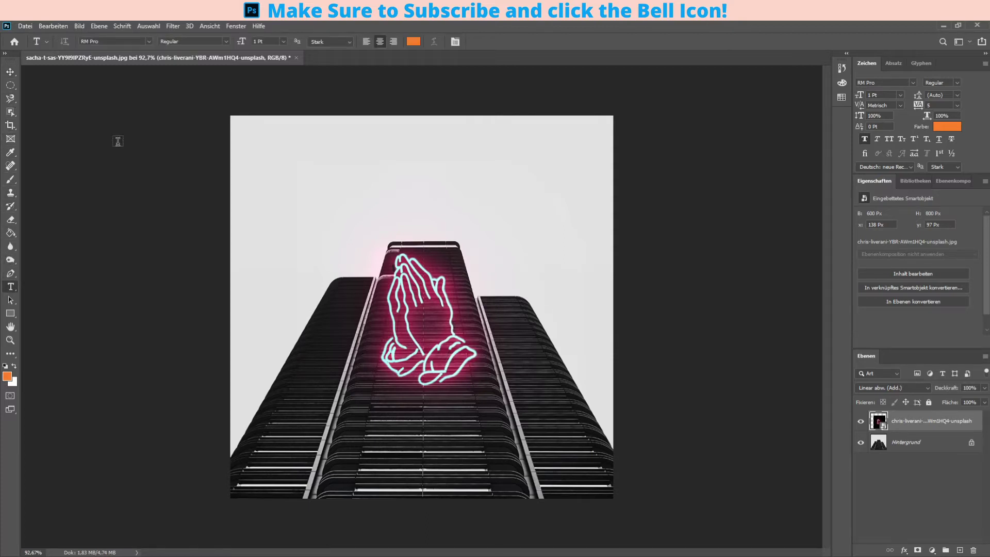
left_click(147, 41)
type("Eras")
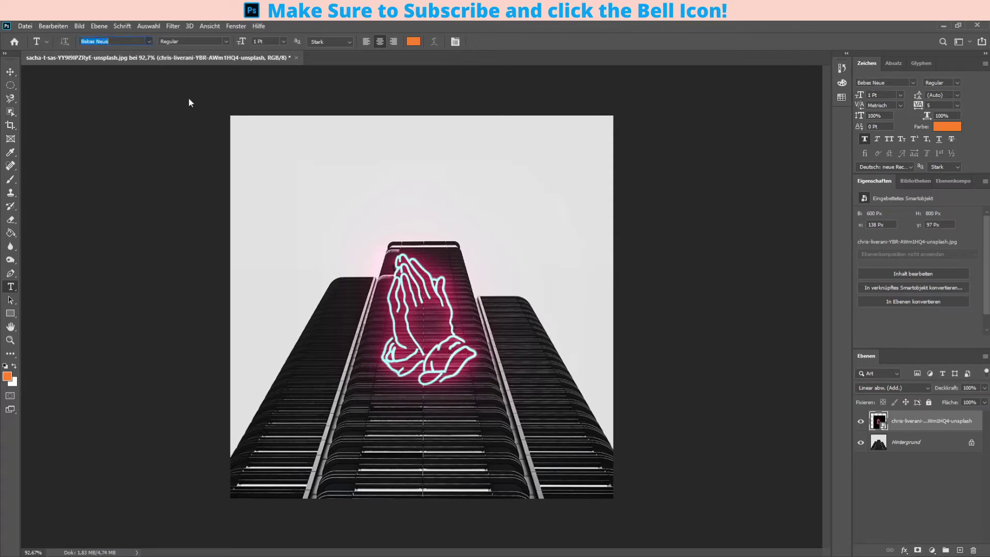
key("Return")
type("Bauhaus")
key("Return")
key("Down")
key("Down")
key("Down")
key("Down")
key("Down")
key("Down")
key("Down")
key("Down")
key("Down")
key("Down")
key("Down")
key("Down")
key("Down")
key("Down")
key("Down")
key("Down")
key("Down")
key("Down")
key("Down")
key("Down")
key("Down")
key("Up")
key("Up")
key("Up")
key("Up")
key("Up")
key("Up")
key("Up")
key("Down")
key("Down")
key("Down")
key("Down")
key("Down")
key("Down")
key("Down")
key("Down")
key("Up")
key("Up")
key("Up")
key("Up")
key("Up")
key("Up")
key("Return")
Step: Type NO LIAR on the canvas and select all of the text
left_click(324, 214)
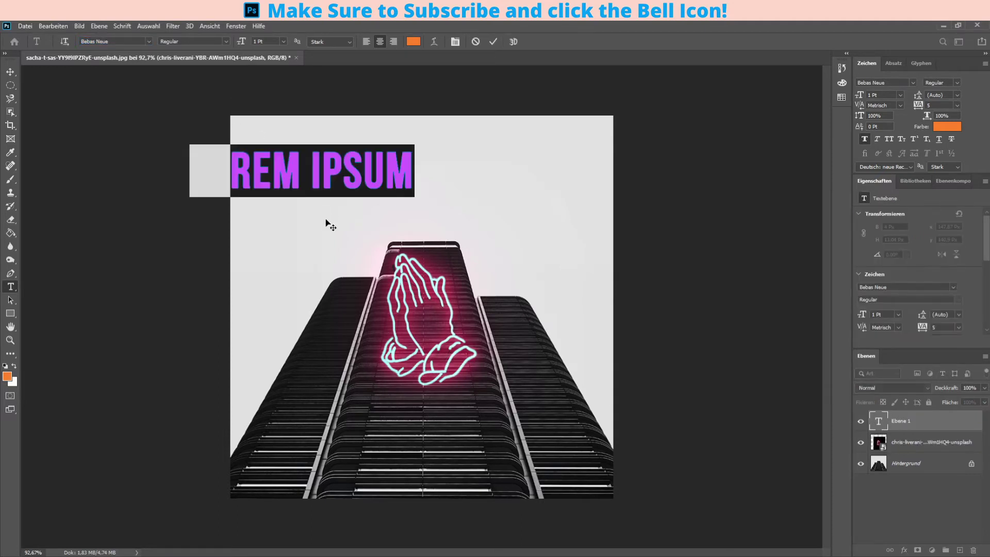
type("N")
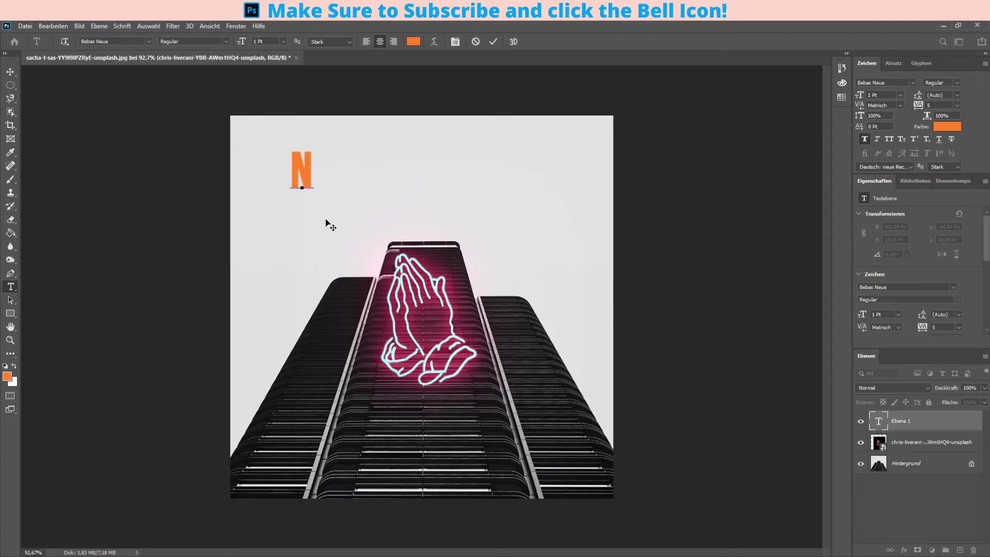
type("O L")
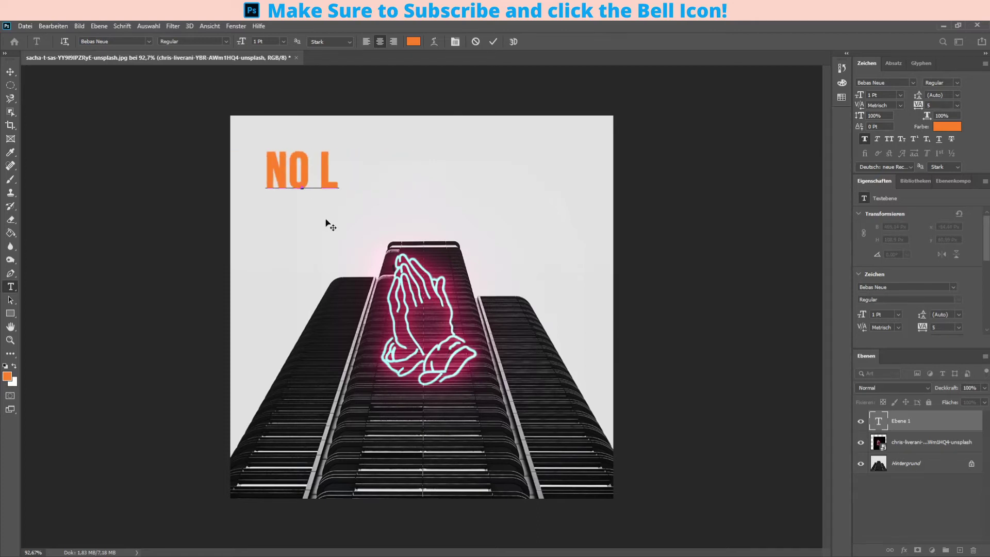
type("IAR")
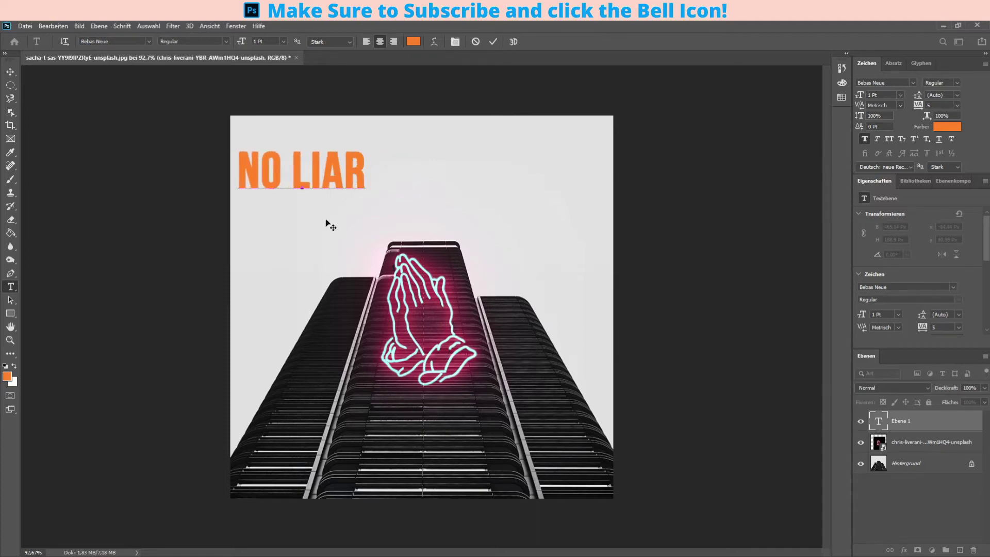
key("ctrl+a")
Step: Make the NO LIAR text white and move it to the top centre of the poster
left_click(944, 128)
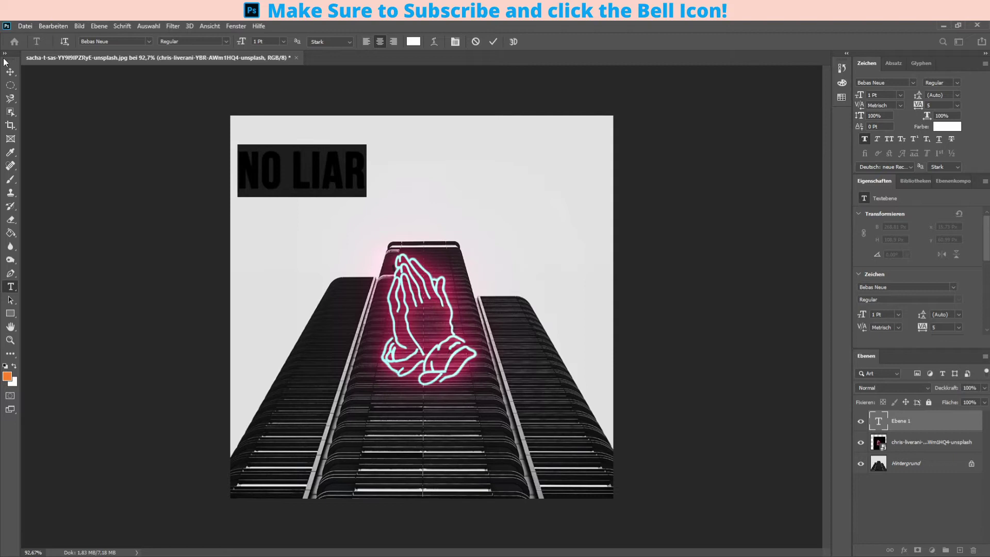
left_click(9, 75)
left_click_drag(327, 203, 445, 194)
Step: Set the text's blend mode to Difference and move its layer below the hands layer
left_click(897, 386)
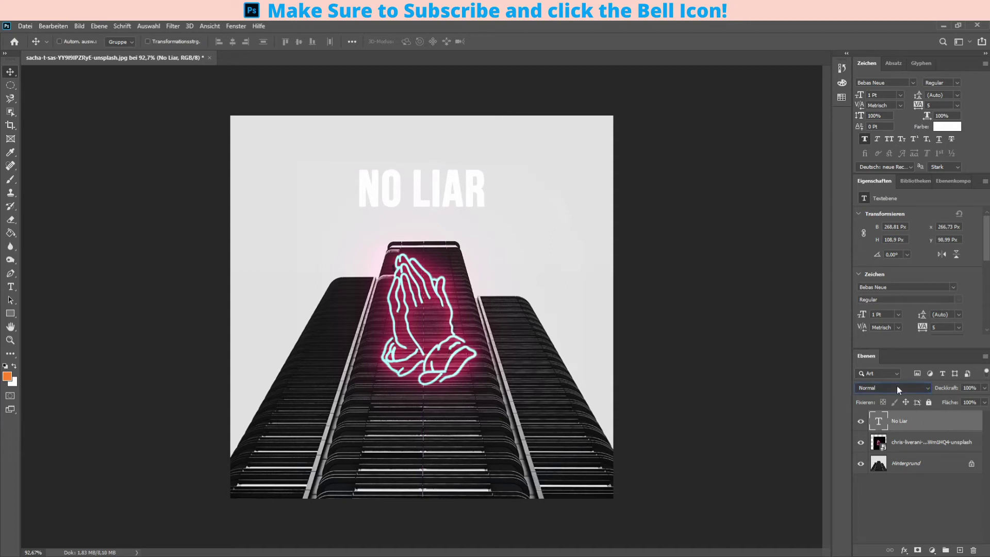
key("shift+alt+l")
key("Down")
key("Down")
key("Down")
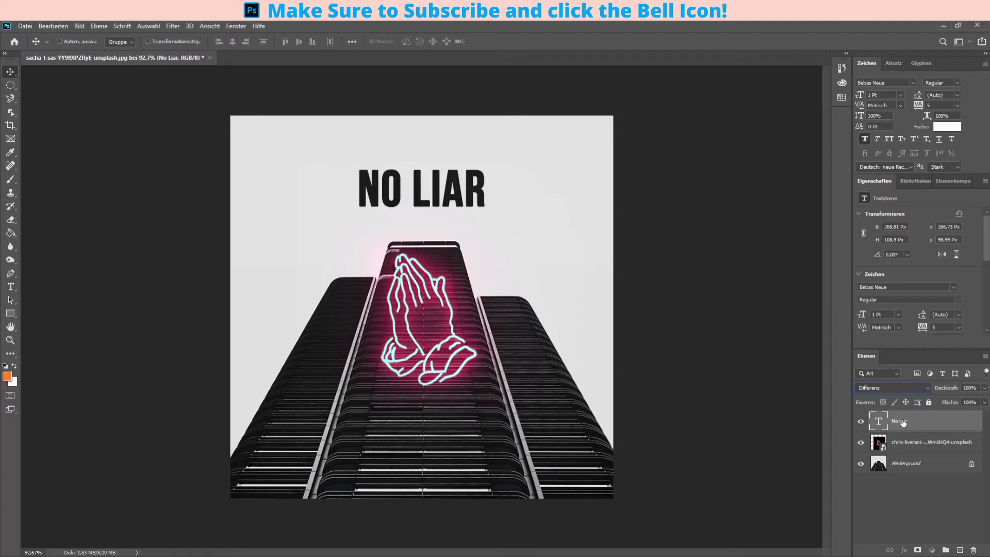
left_click_drag(904, 422, 899, 453)
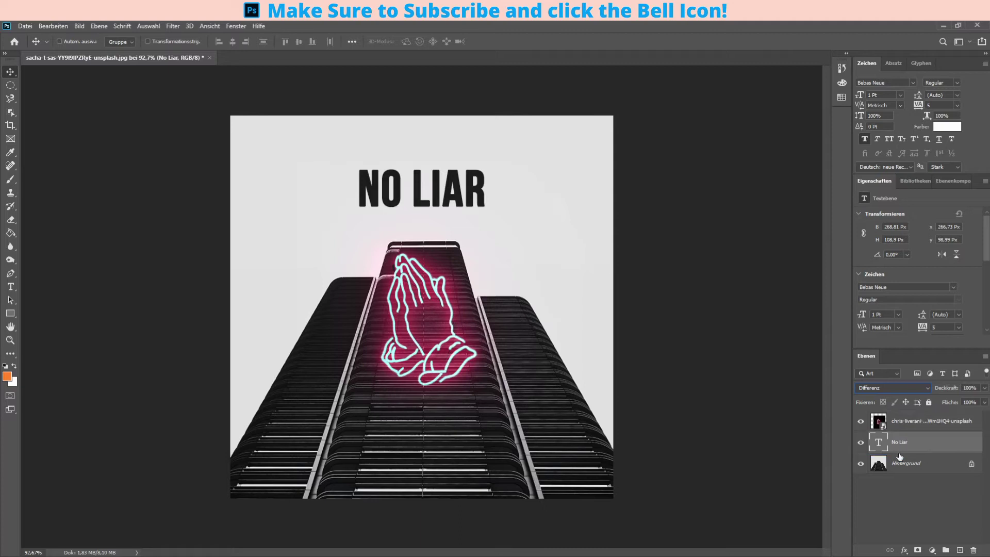
left_click(924, 528)
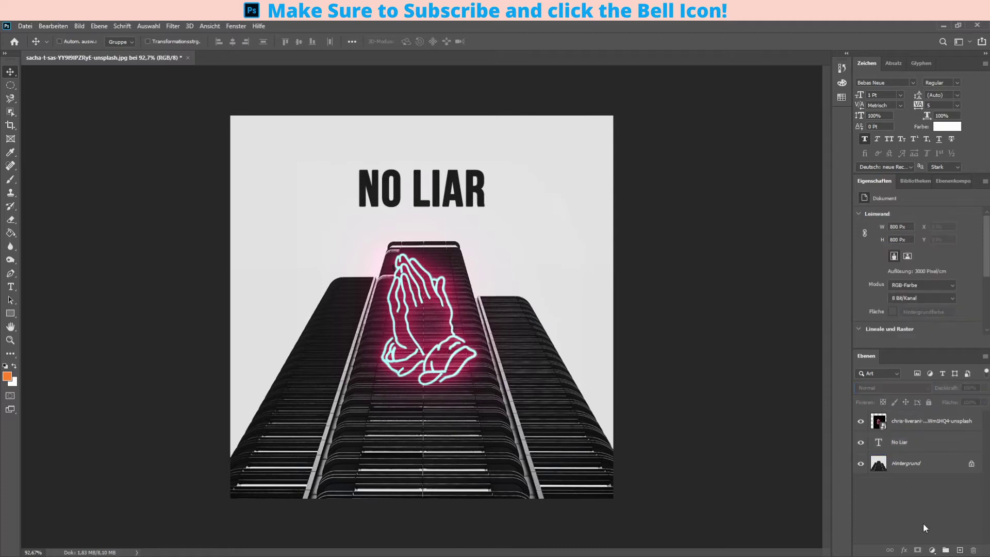
left_click(910, 442)
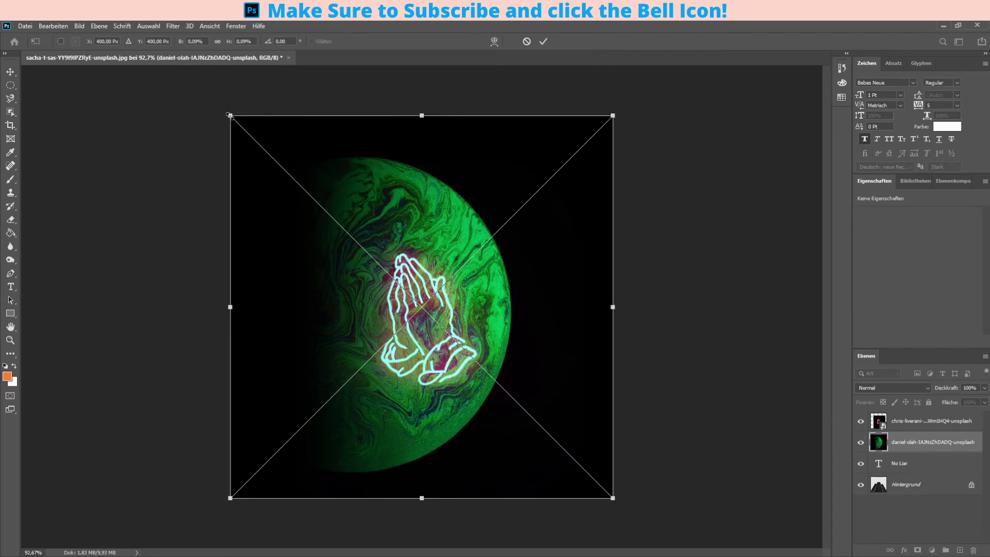
Step: Rotate the planet image 90°, shrink it to a top-centre square, and layer it below No Liar
mouse_move(230, 115)
left_mouse_down()
mouse_move(279, 117)
mouse_move(230, 116)
left_mouse_up()
left_click_drag(386, 77, 610, 141)
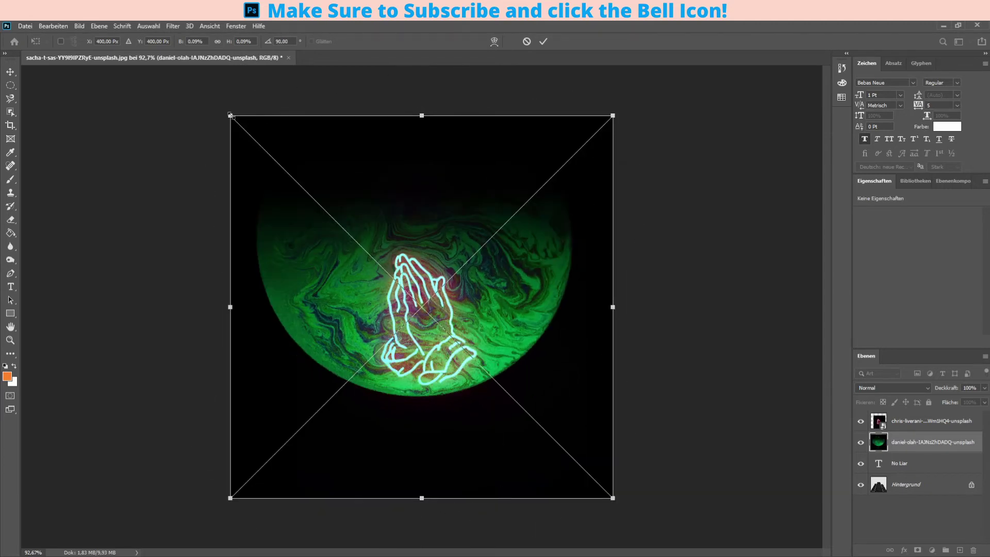
mouse_move(230, 115)
left_mouse_down()
mouse_move(308, 188)
mouse_move(335, 235)
left_mouse_up()
key("ctrl+z")
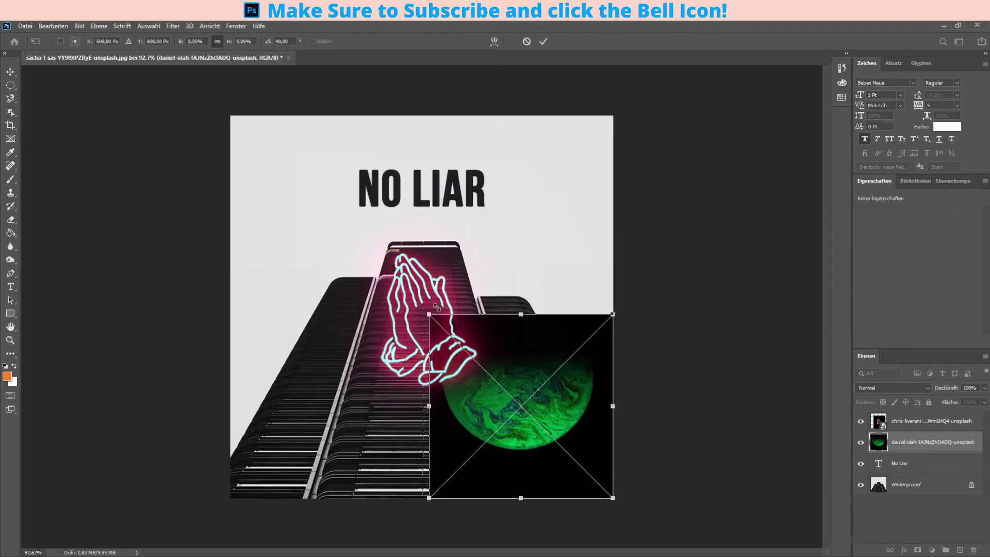
mouse_move(230, 115)
left_mouse_down()
mouse_move(430, 315)
mouse_move(412, 285)
left_mouse_up()
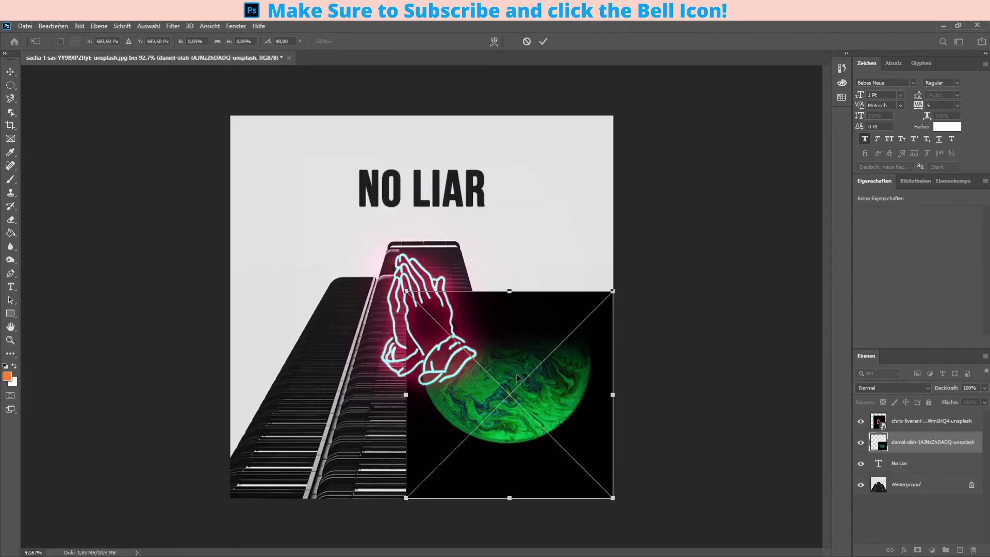
left_click_drag(510, 384, 446, 238)
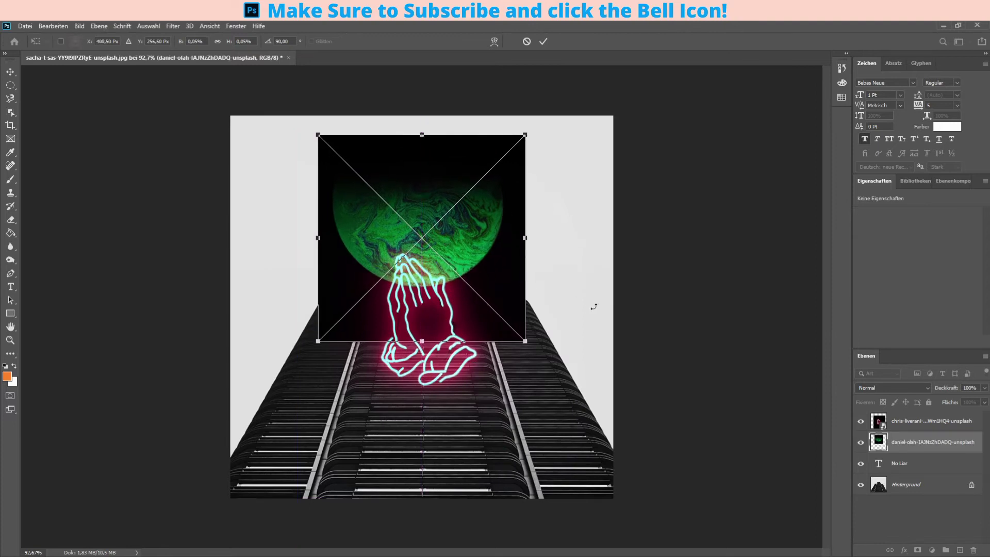
key("Return")
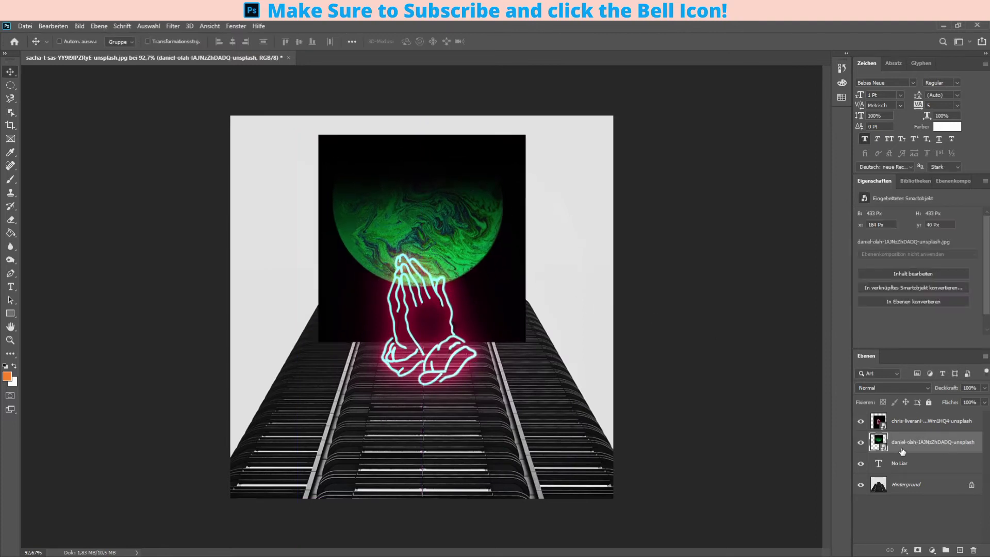
left_click_drag(904, 446, 902, 476)
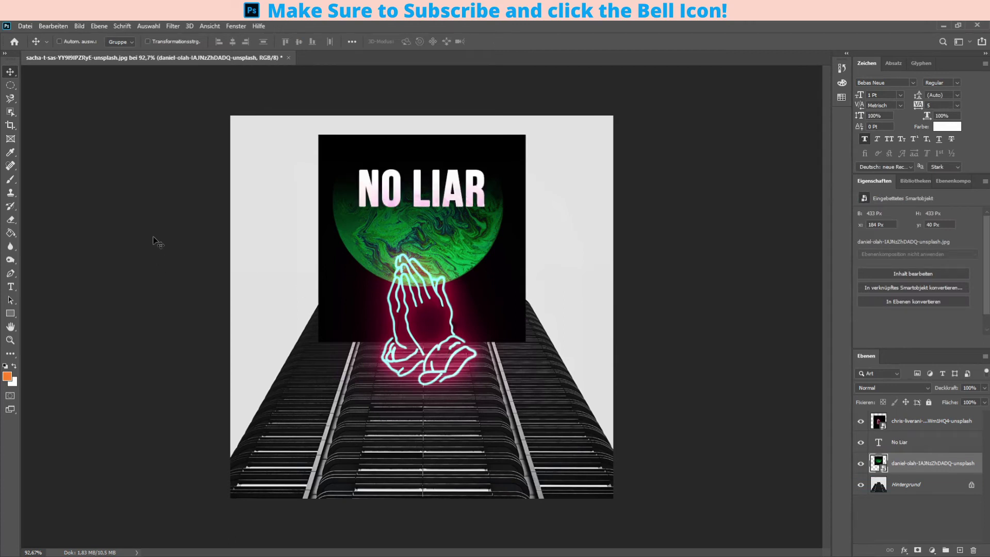
Step: Set the No Liar text layer's blend mode to Subtract
left_click(907, 442)
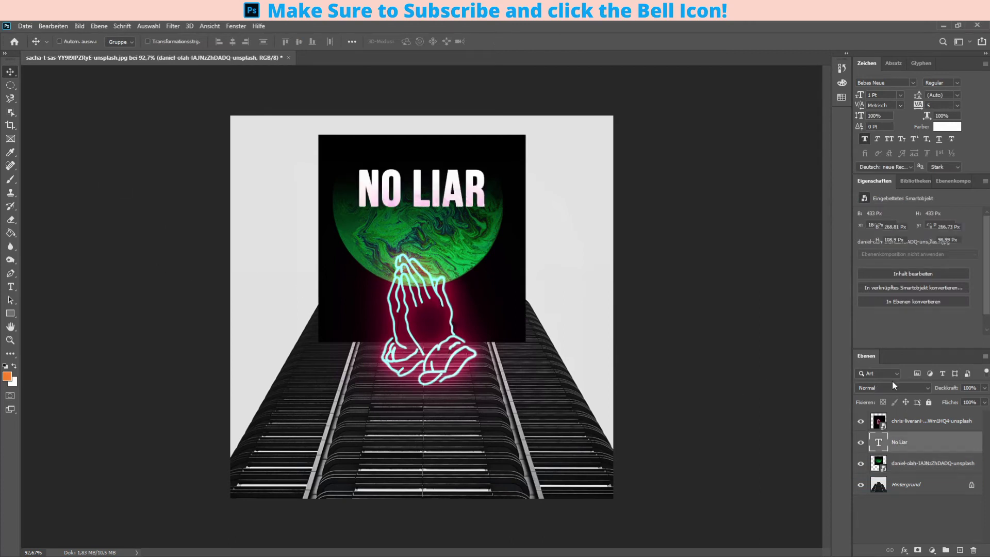
scroll(892, 384, "down", 8)
scroll(881, 388, "down", 5)
scroll(881, 388, "down", 4)
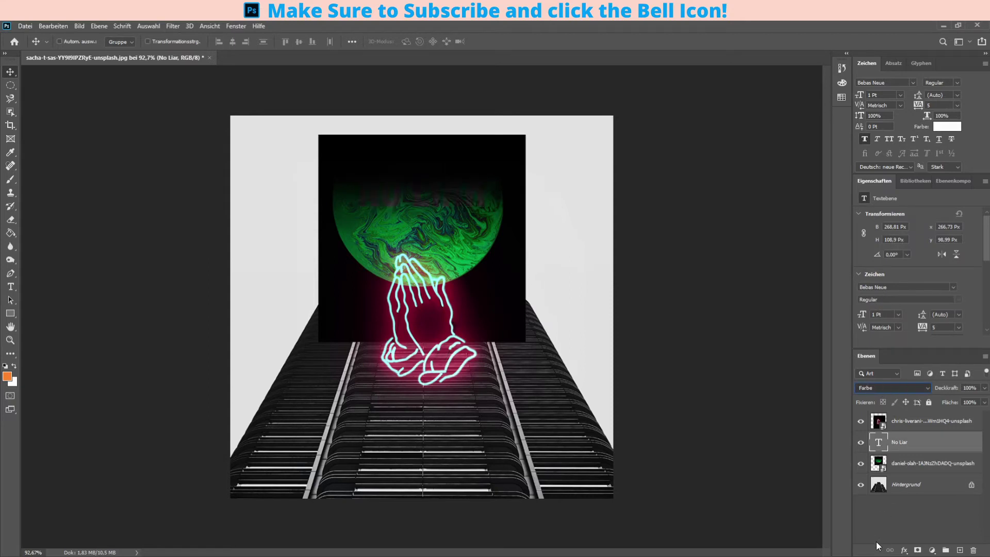
scroll(881, 388, "down", 4)
scroll(881, 387, "down", 4)
key("Up")
key("Up")
key("Up")
key("Up")
key("Up")
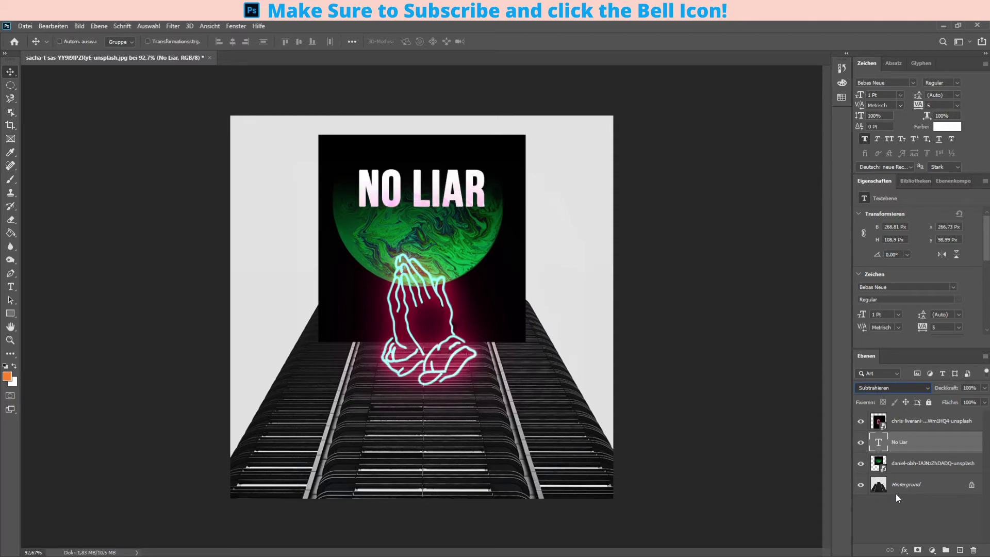
key("Down")
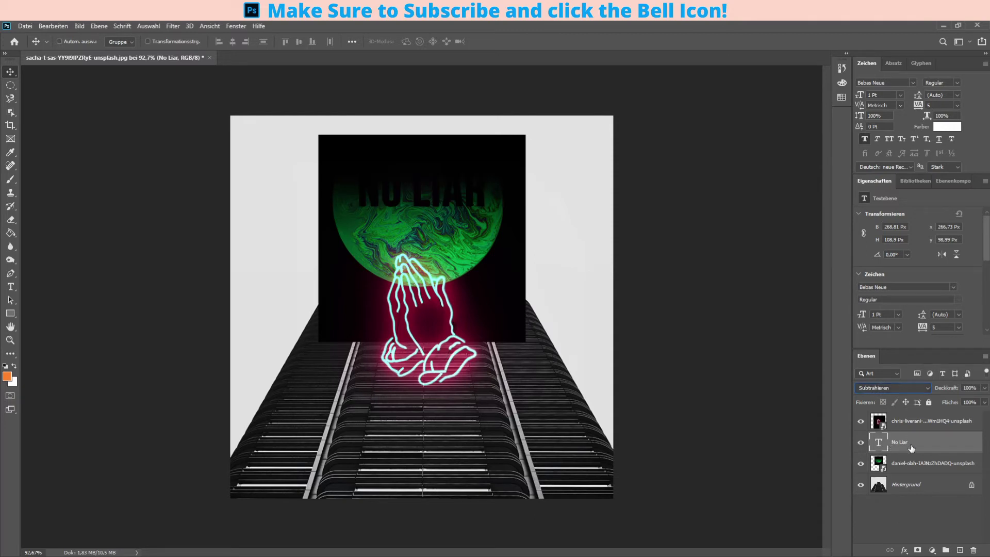
Step: Reorder the layers so No Liar sits back above the globe layer
left_click_drag(911, 448, 910, 465)
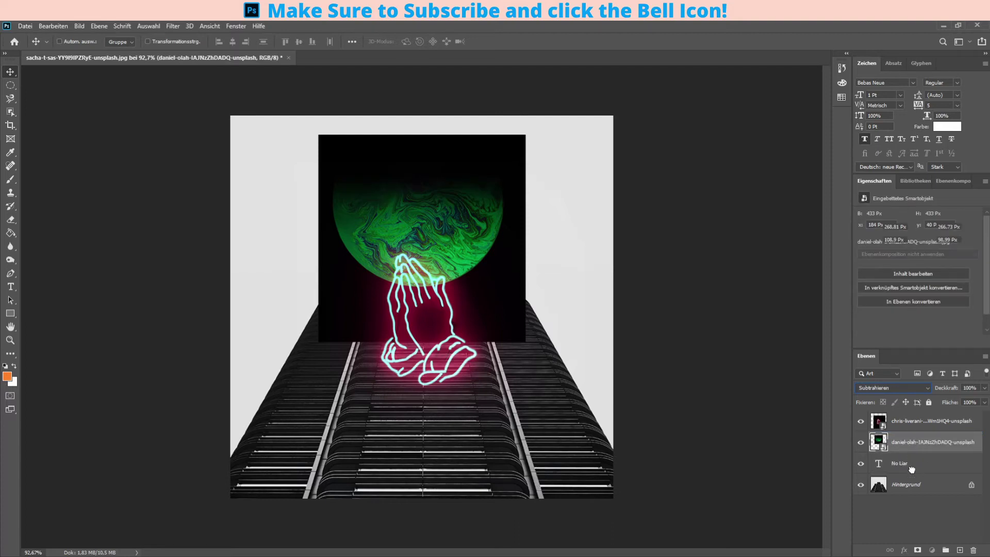
left_click(910, 467)
left_click(910, 444)
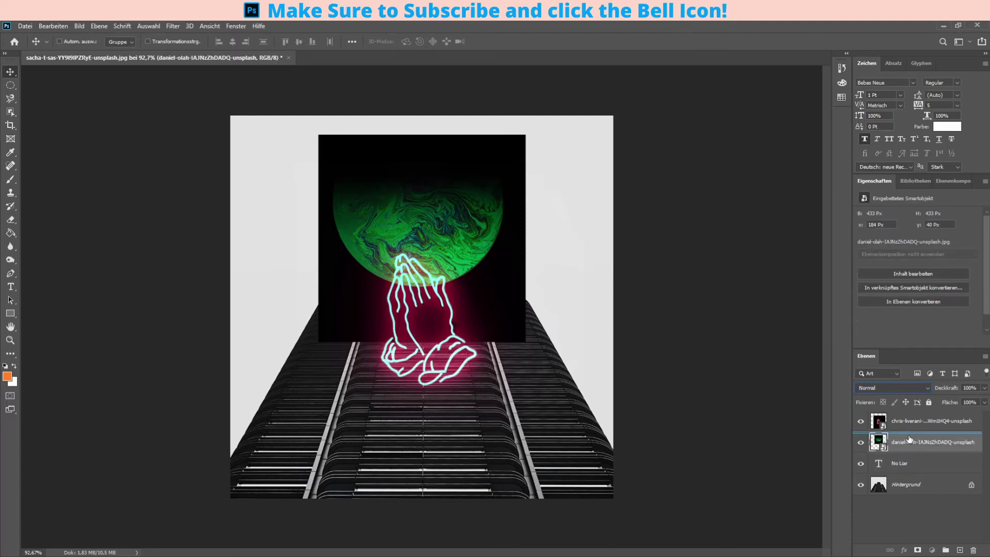
left_click_drag(910, 463, 910, 439)
left_click(909, 463)
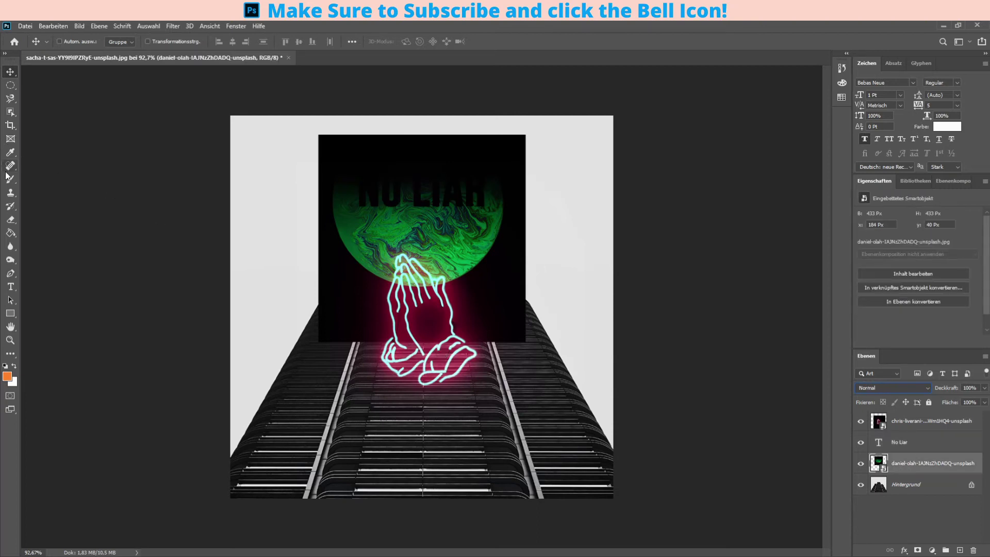
left_click(11, 219)
Step: Rasterize the globe layer and erase its black square with the Background Eraser
key("shift+e")
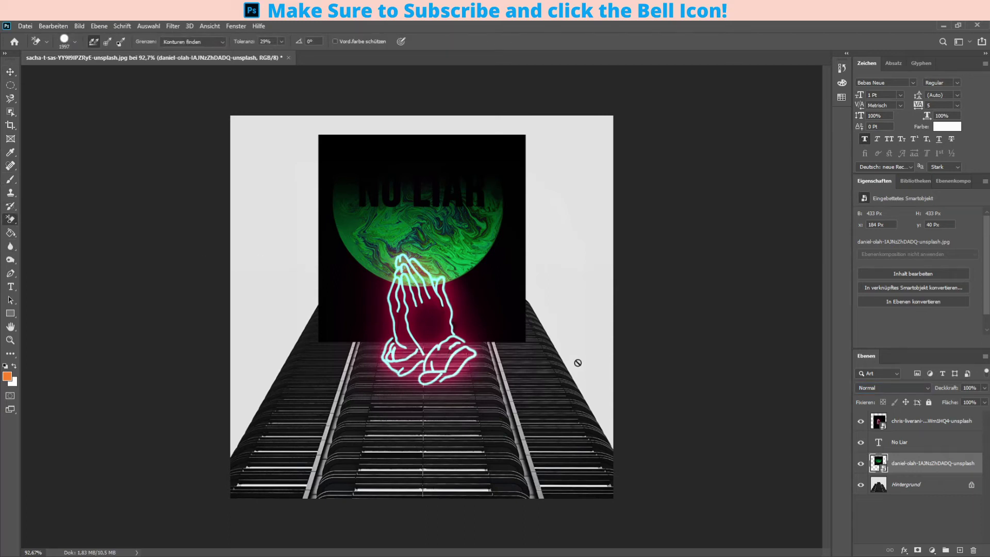
left_click(485, 242)
left_click(342, 304)
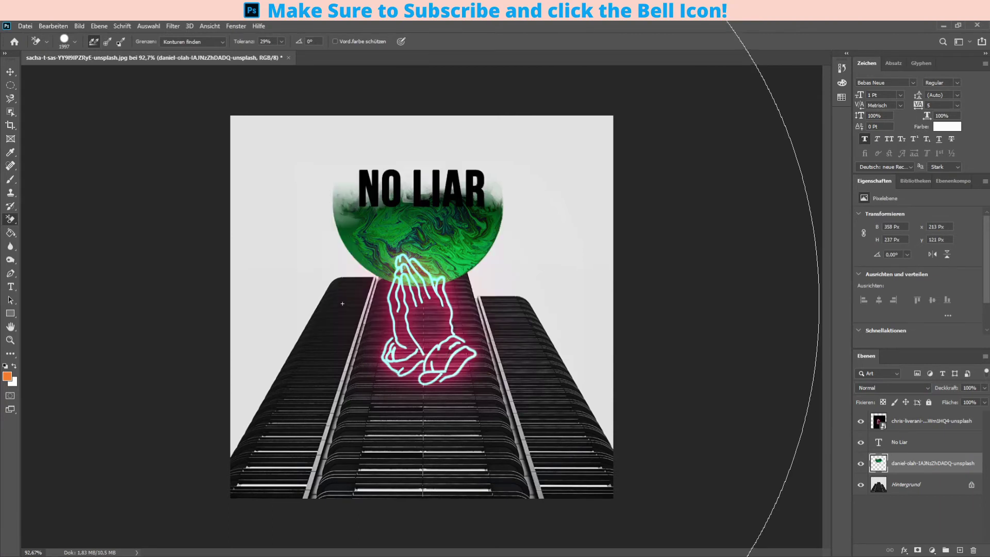
Step: Nudge the globe higher, move its layer above No Liar, and clip it into the lettering
left_click(11, 75)
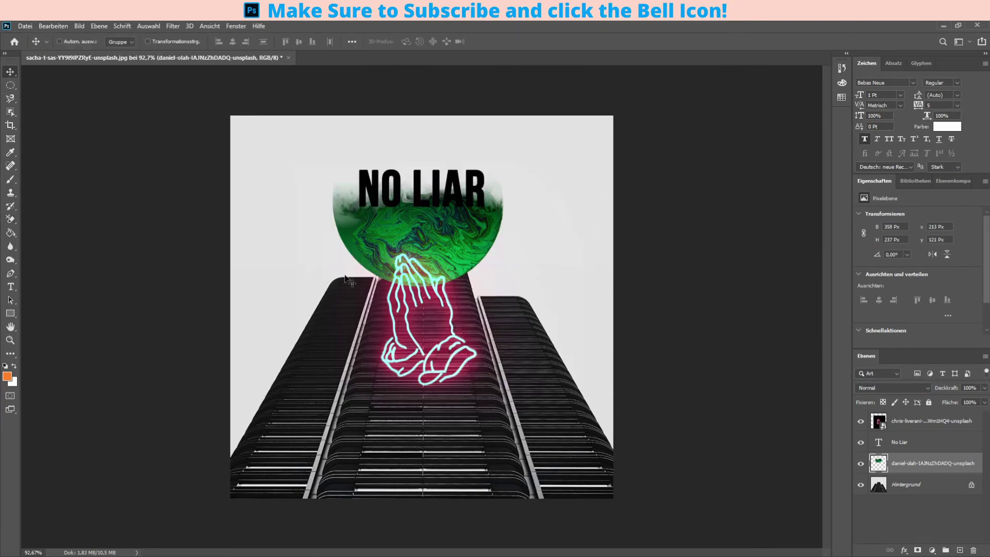
scroll(387, 279, "up", 5)
scroll(387, 280, "up", 3)
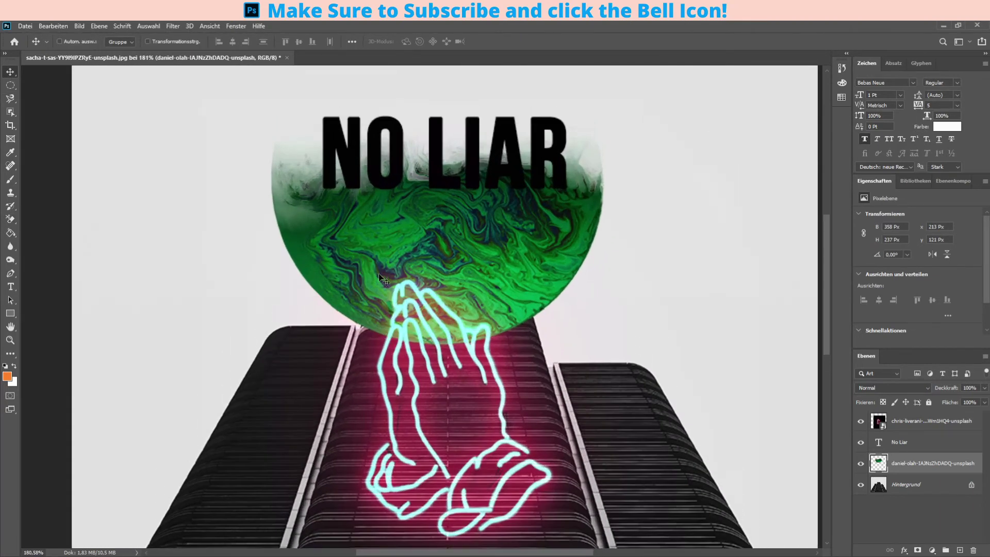
left_click_drag(350, 233, 358, 208)
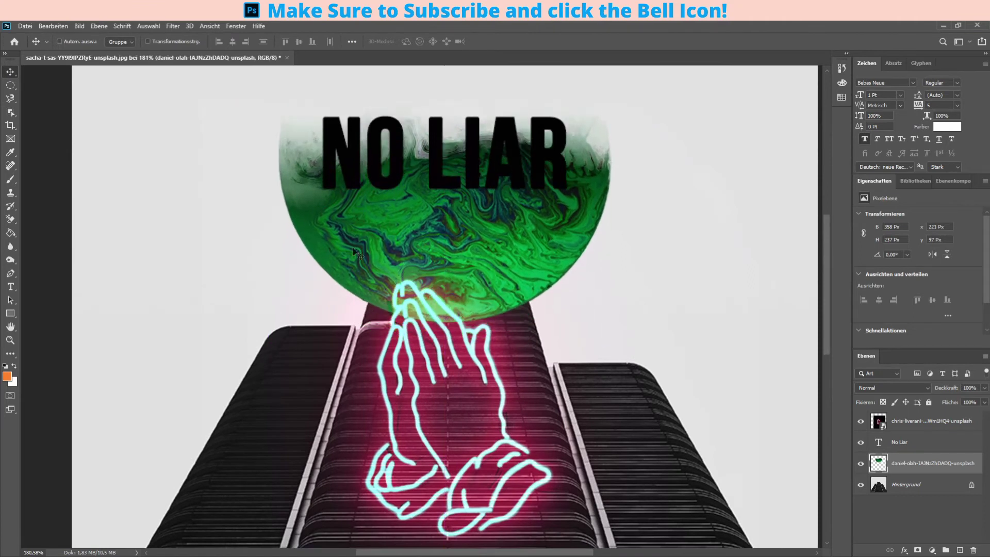
scroll(335, 373, "down", 1)
scroll(335, 372, "down", 2)
scroll(335, 372, "down", 2)
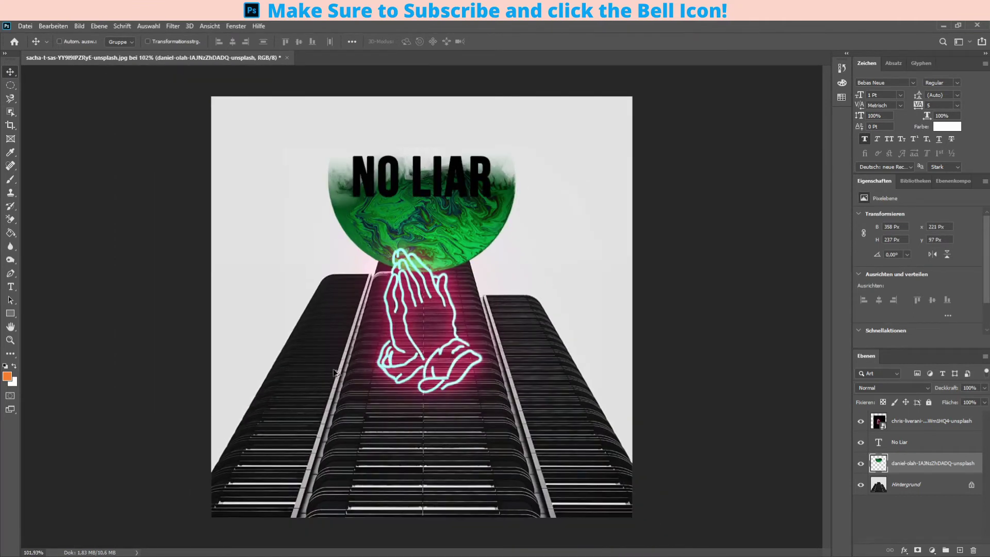
left_click_drag(910, 463, 910, 443)
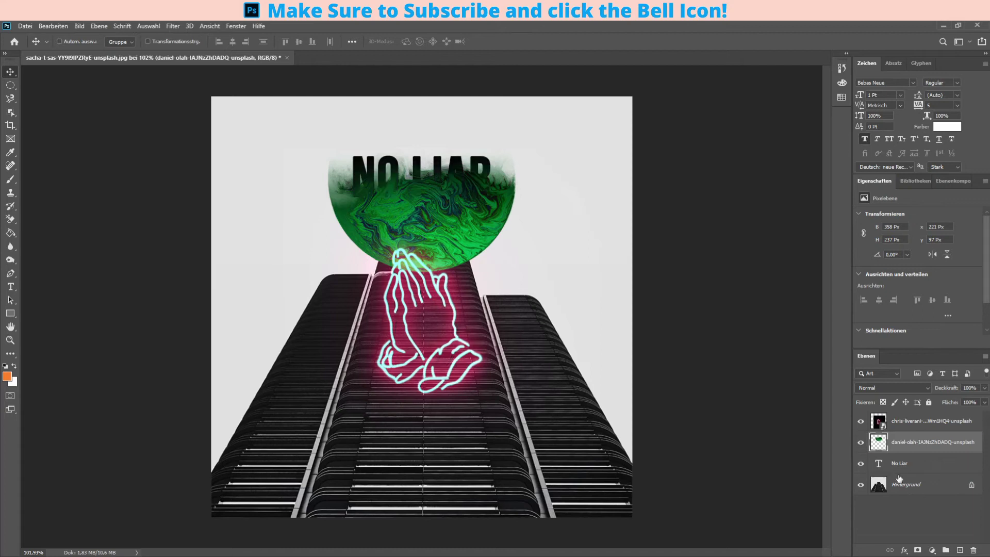
left_click(908, 451, "alt")
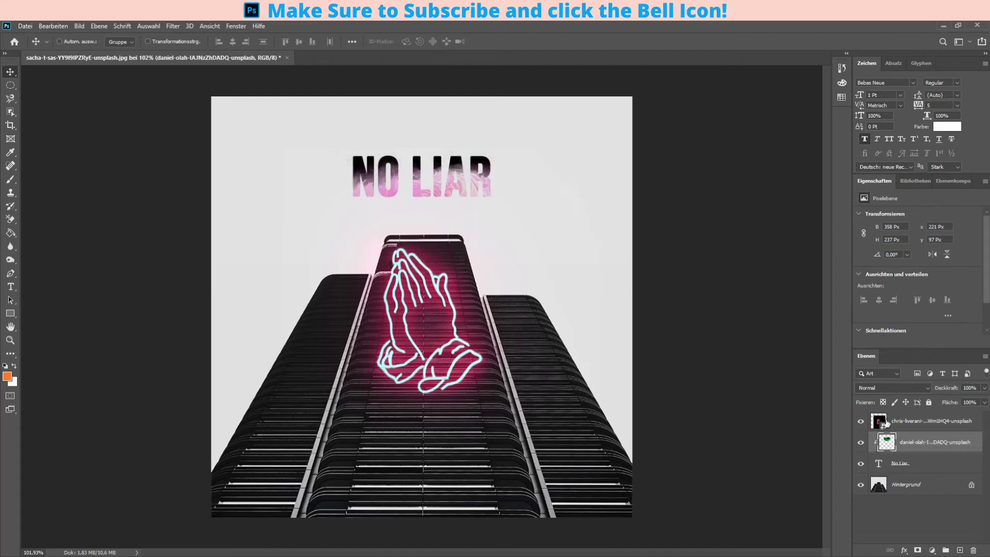
left_click(908, 463)
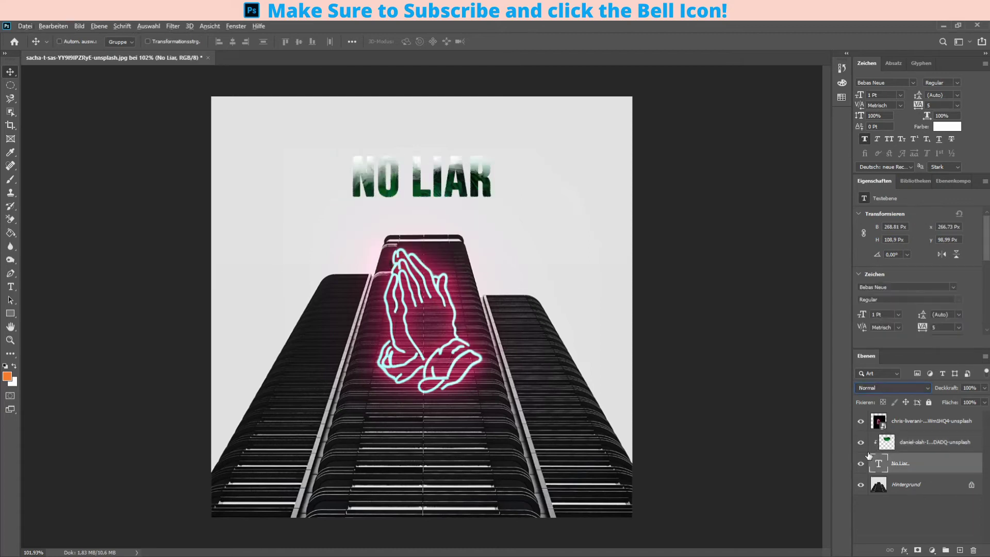
Step: Clip a Color Balance to the texture, tinting midtones red and shadows to red +52, green -21
left_click(929, 444)
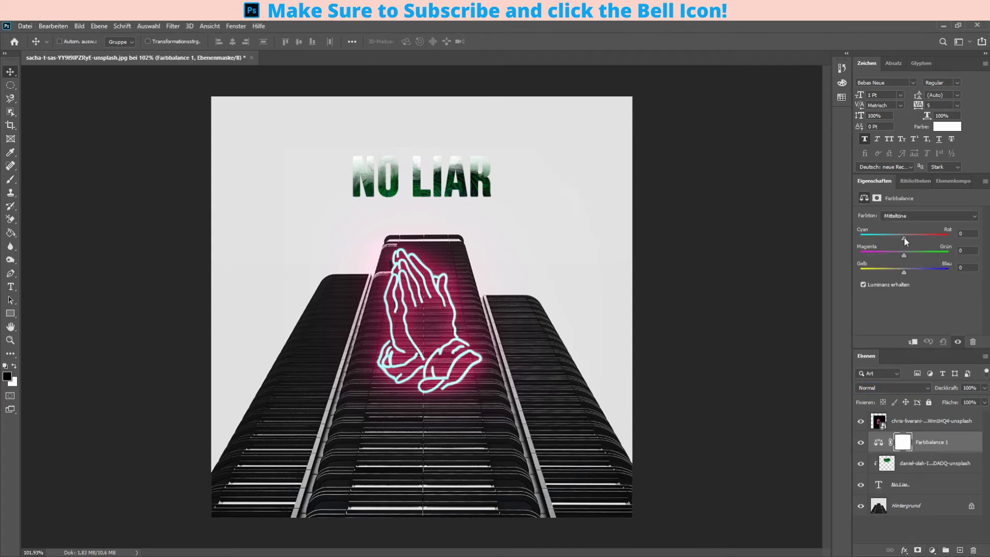
mouse_move(904, 240)
left_mouse_down()
mouse_move(935, 240)
mouse_move(883, 256)
mouse_move(902, 273)
left_mouse_up()
left_click(913, 341)
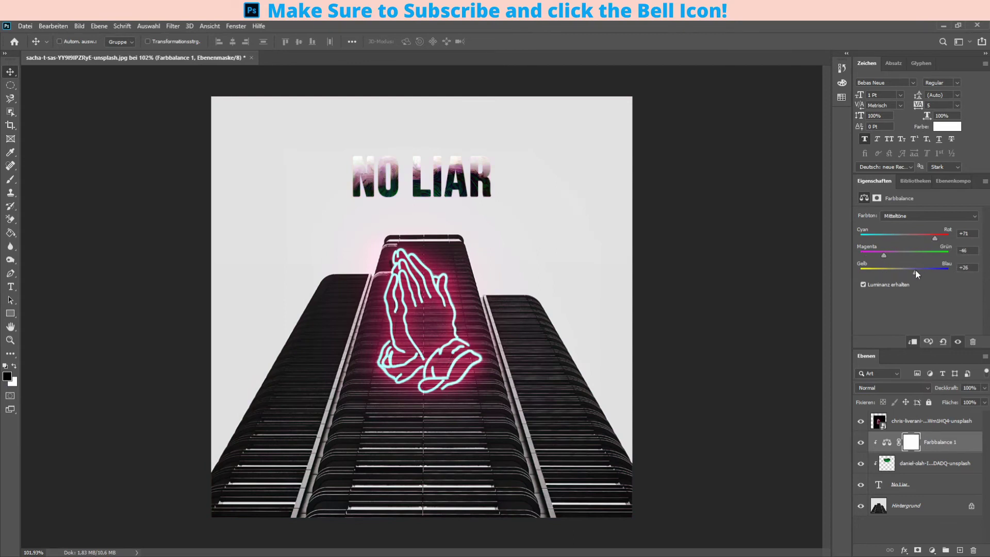
left_click(918, 215)
mouse_move(904, 256)
left_mouse_down()
mouse_move(886, 255)
mouse_move(927, 237)
left_mouse_up()
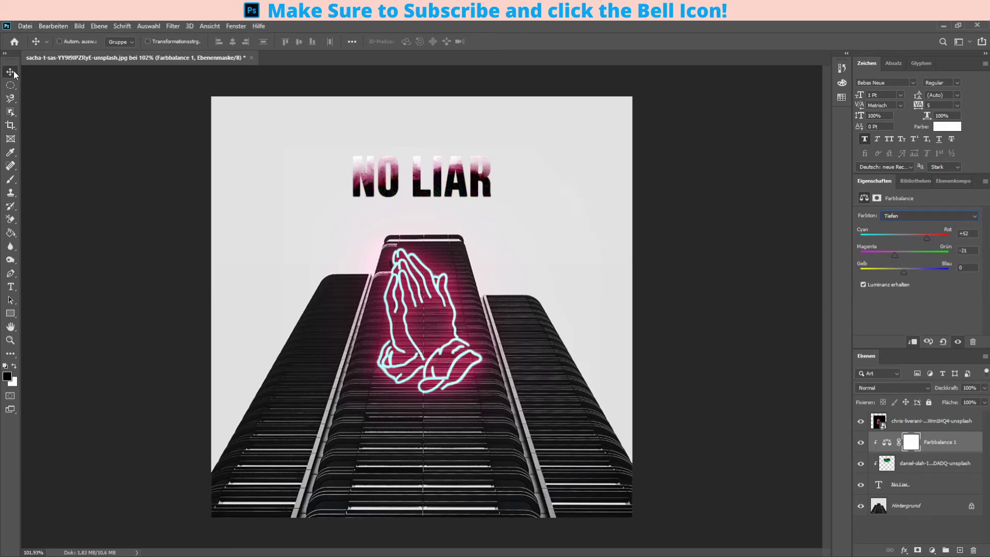
Step: Resize the texture inside NO LIAR to 286×189 px, shifted left, and select the hands for transforming
left_click(418, 238, "ctrl")
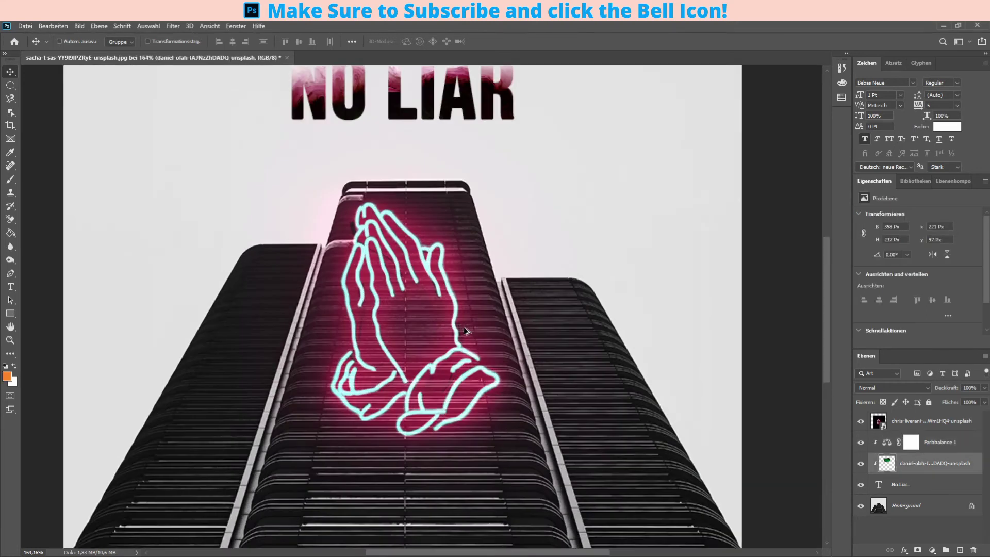
scroll(412, 289, "up", 5)
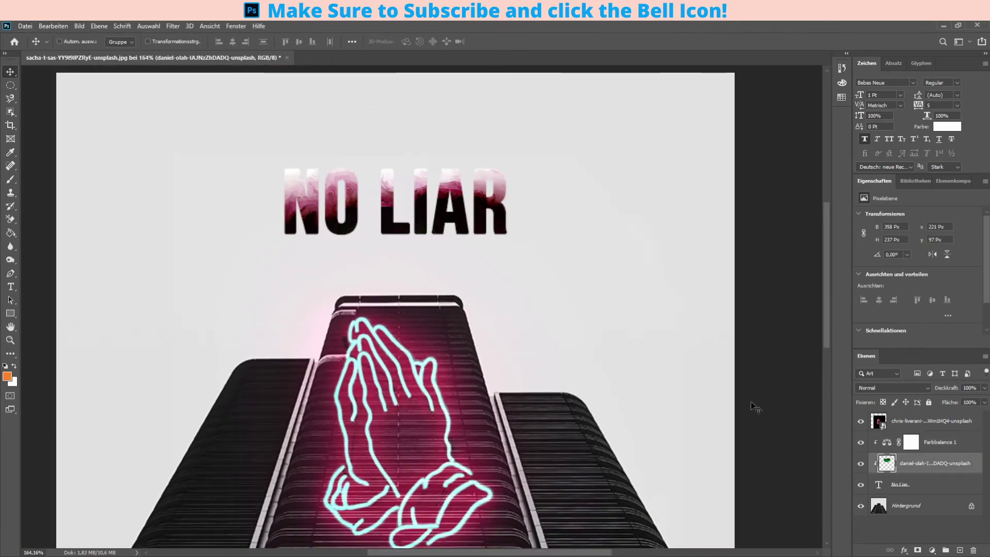
key("ctrl+t")
left_click_drag(239, 158, 302, 188)
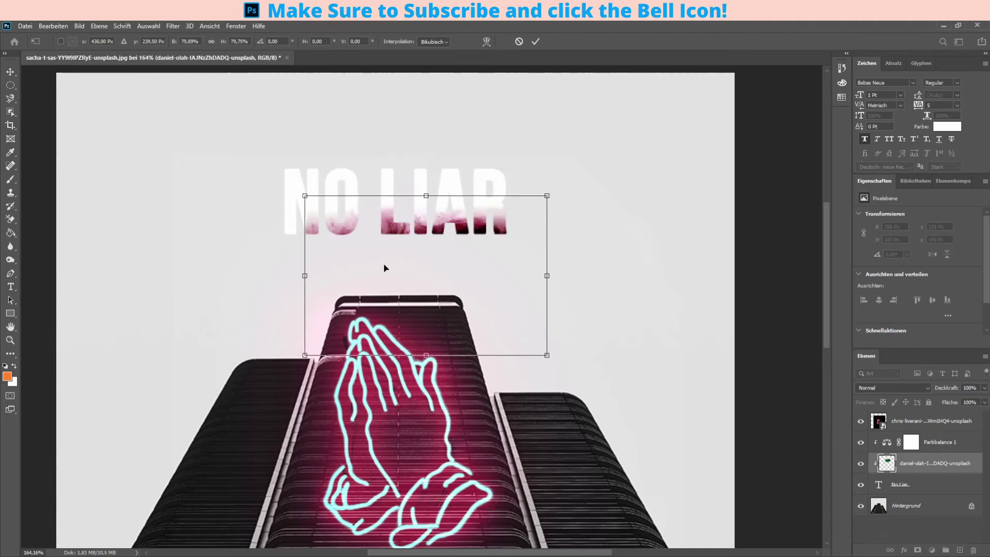
mouse_move(385, 268)
left_mouse_down()
mouse_move(351, 258)
mouse_move(356, 241)
left_mouse_up()
scroll(663, 382, "down", 2)
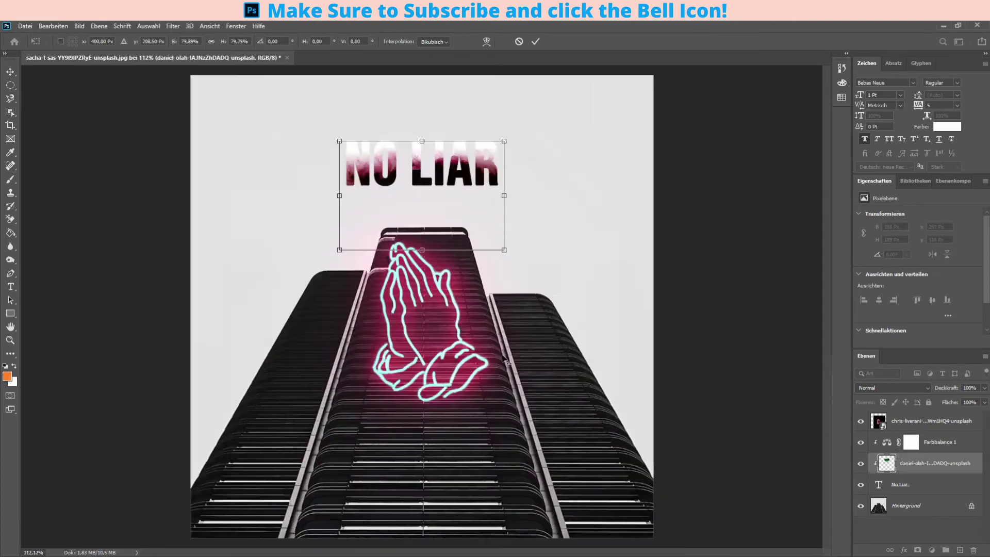
scroll(707, 391, "down", 2)
key("Return")
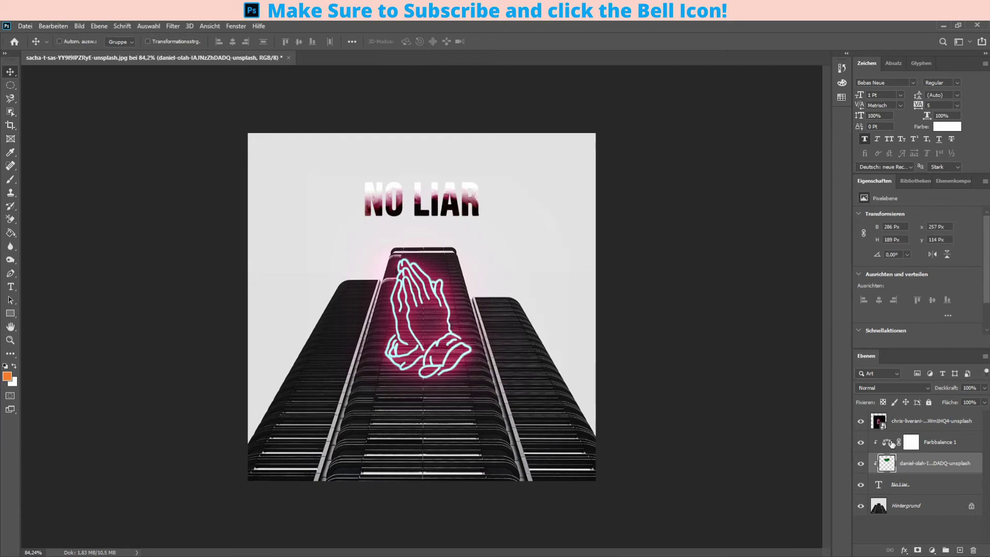
left_click(923, 421)
key("ctrl+t")
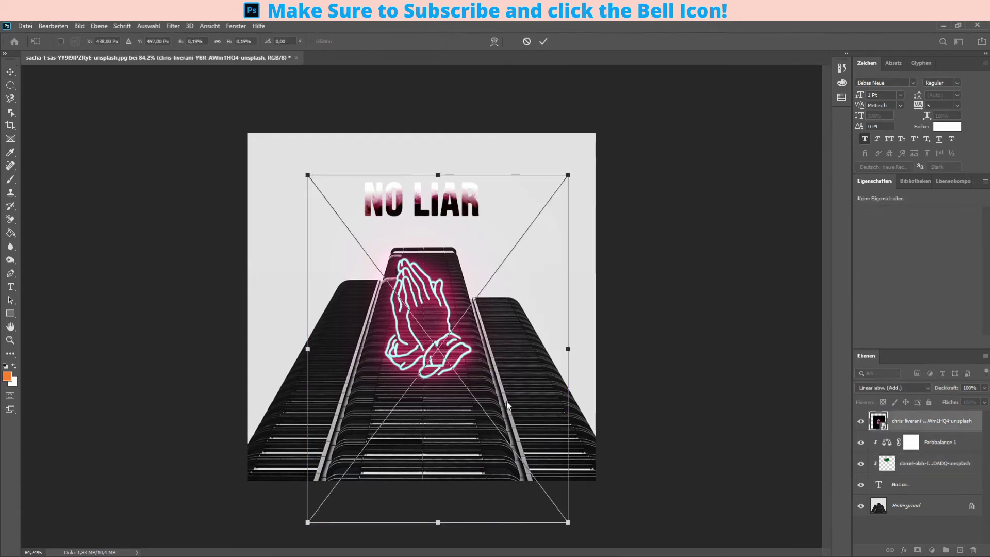
Step: Warp the neon hands by bending the top and bottom edges and pinching the sides inward, then fit the view
left_click(494, 42)
left_click_drag(395, 175, 403, 274)
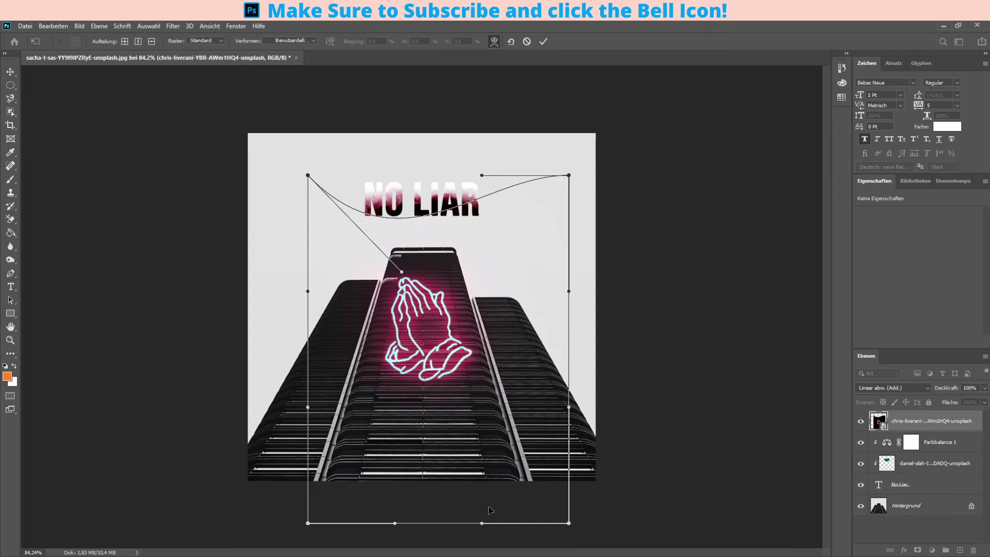
left_click_drag(482, 523, 503, 418)
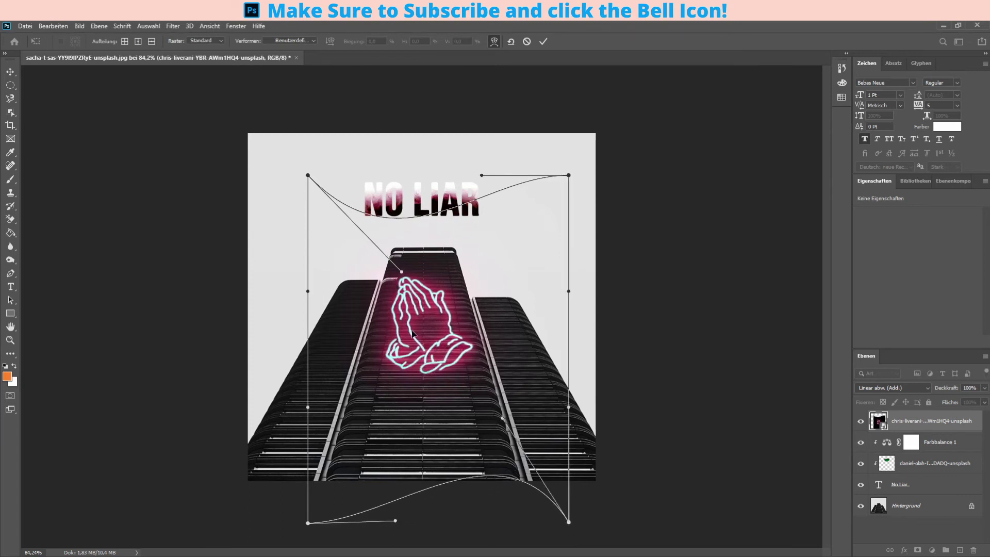
left_click_drag(402, 272, 401, 265)
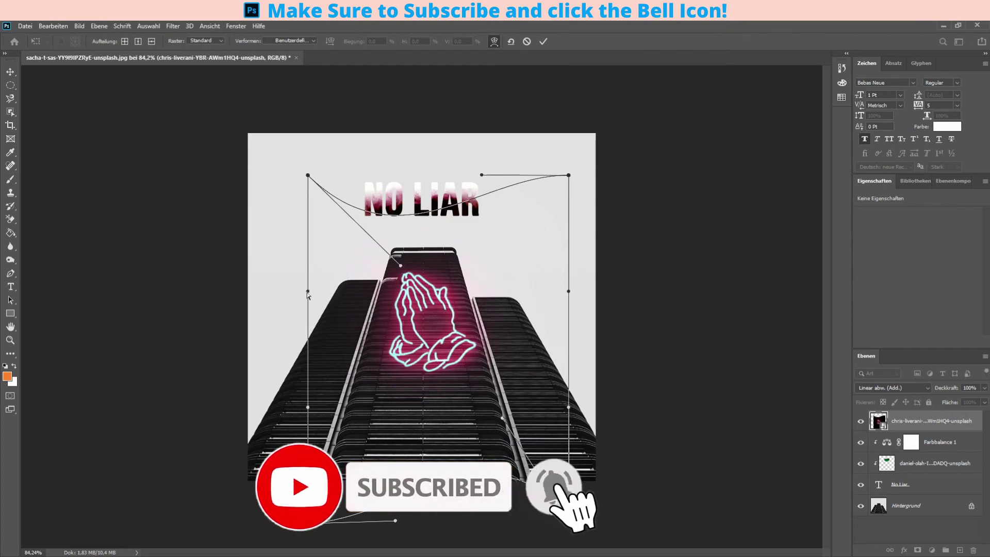
left_click_drag(308, 291, 313, 290)
left_click_drag(569, 291, 556, 291)
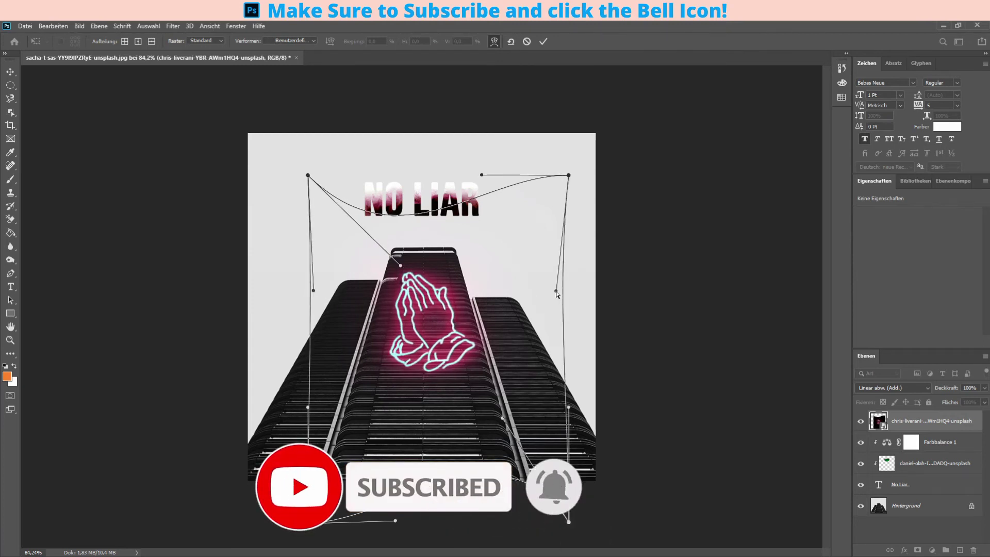
key("Return")
scroll(444, 355, "up", 5)
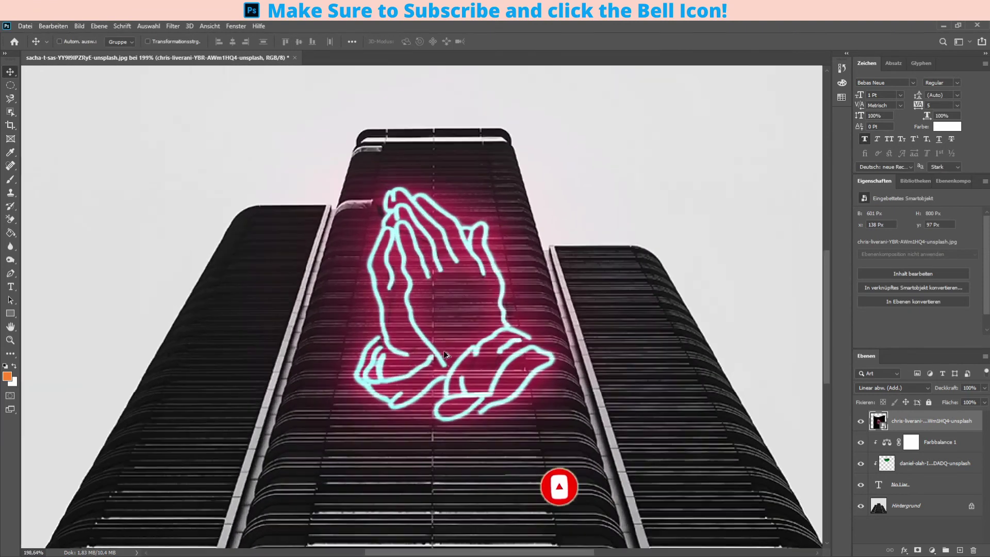
key("ctrl+0")
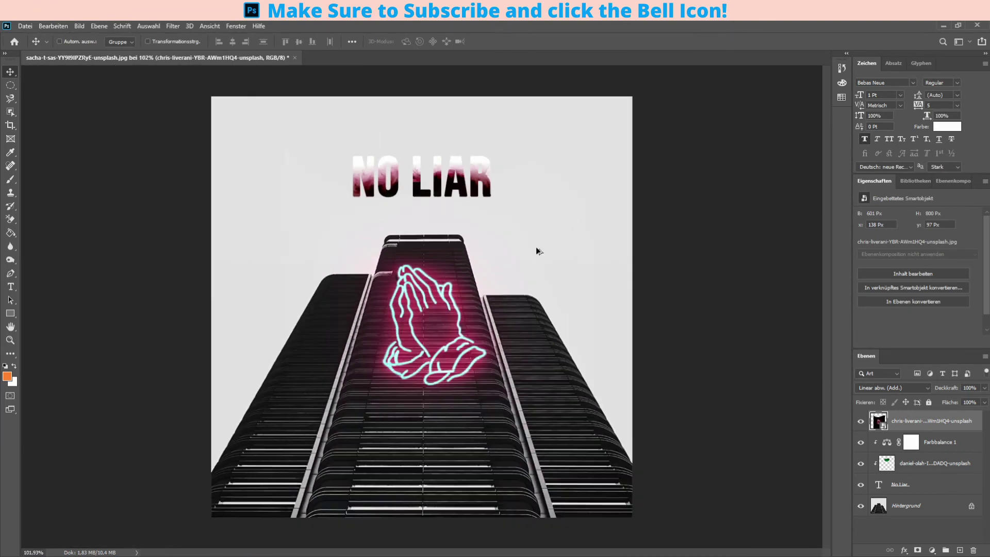
Step: Shift the Color Balance highlights from red toward cyan
left_click(936, 442)
double_click(937, 442)
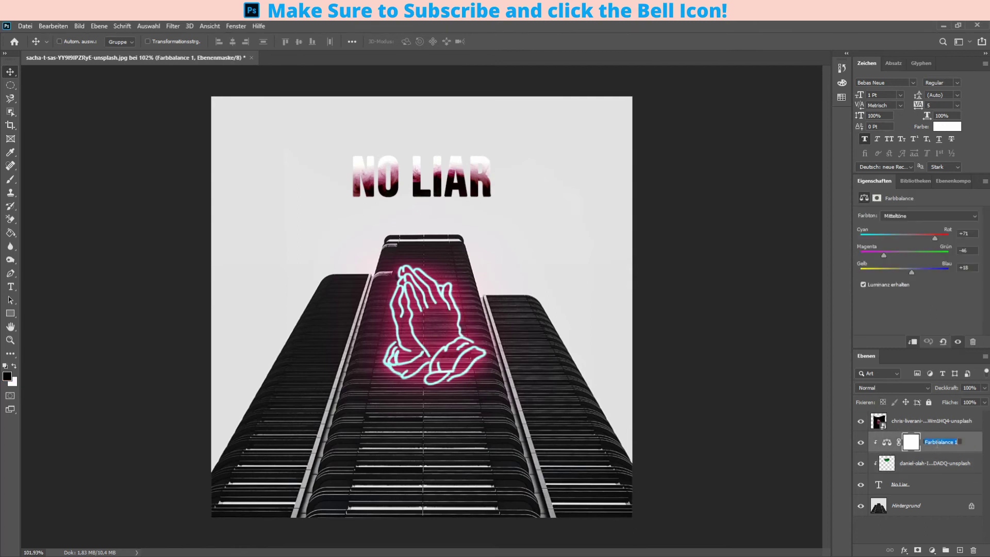
left_click(924, 215)
left_click(903, 238)
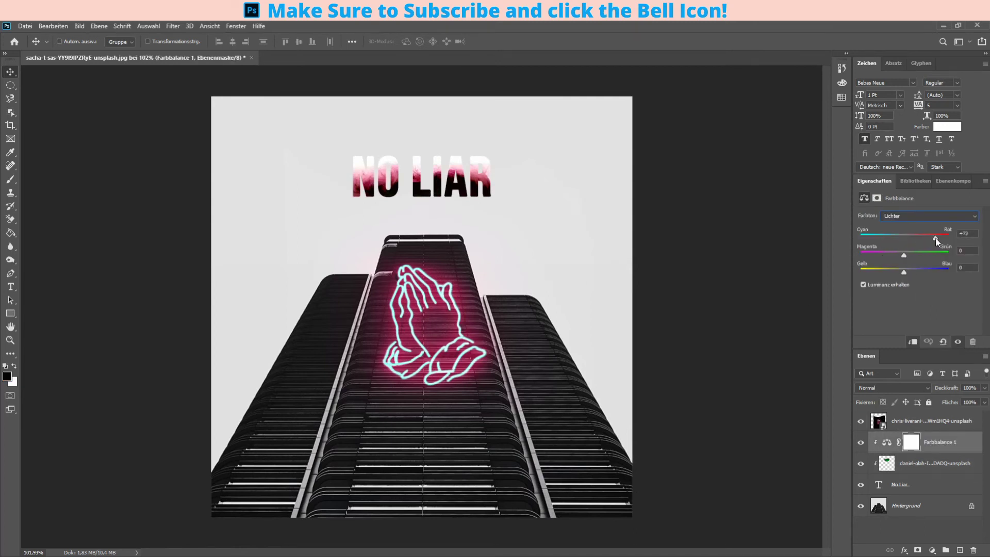
left_click_drag(935, 239, 923, 239)
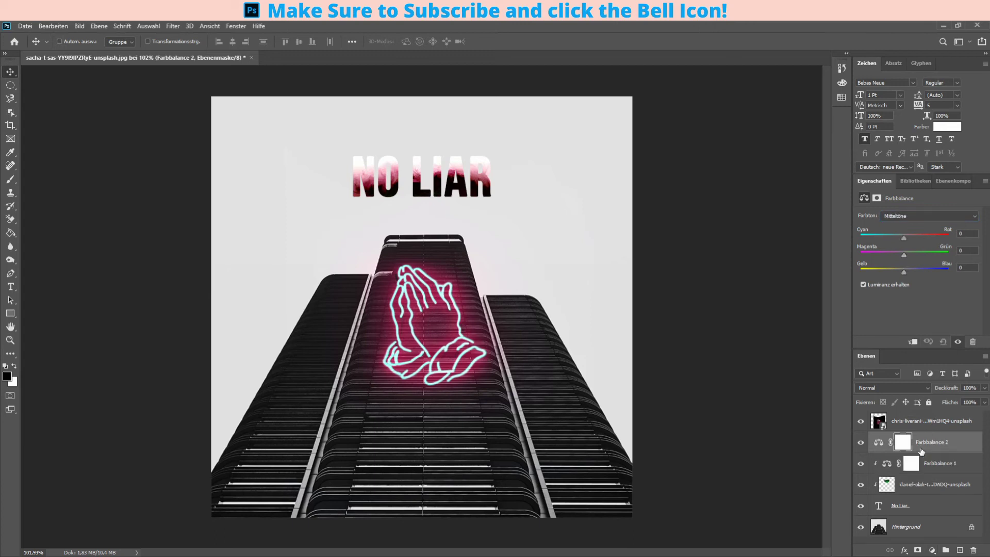
Step: Add a Hue/Saturation adjustment with Saturation +43, clipped to the texture layer
left_click(921, 453)
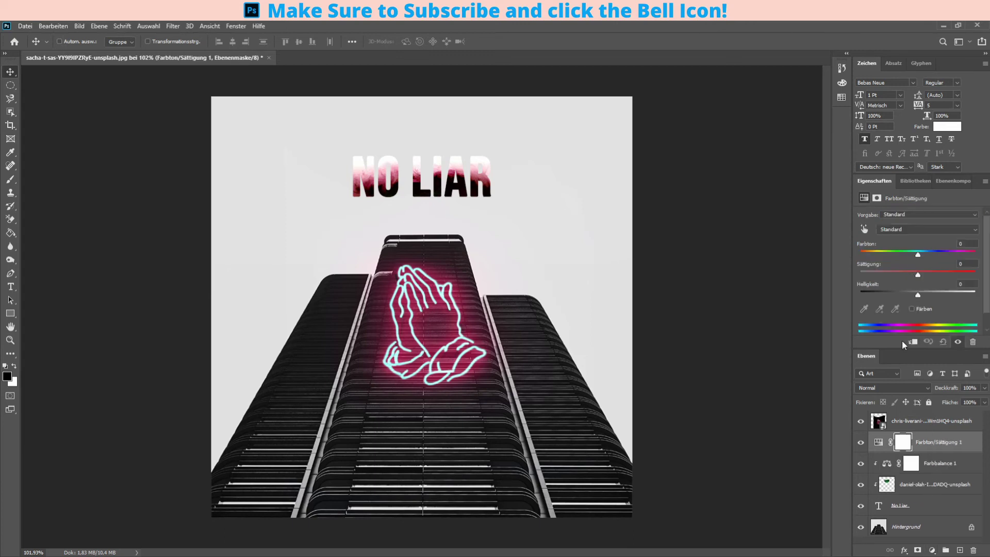
mouse_move(918, 295)
left_mouse_down()
mouse_move(948, 274)
mouse_move(918, 295)
left_mouse_up()
key("ctrl+alt+g")
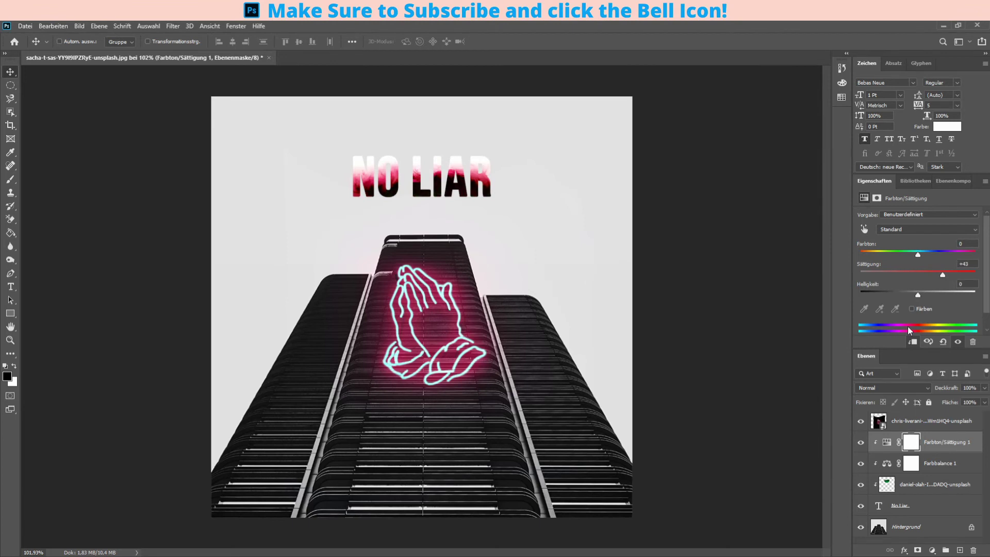
left_click(918, 483)
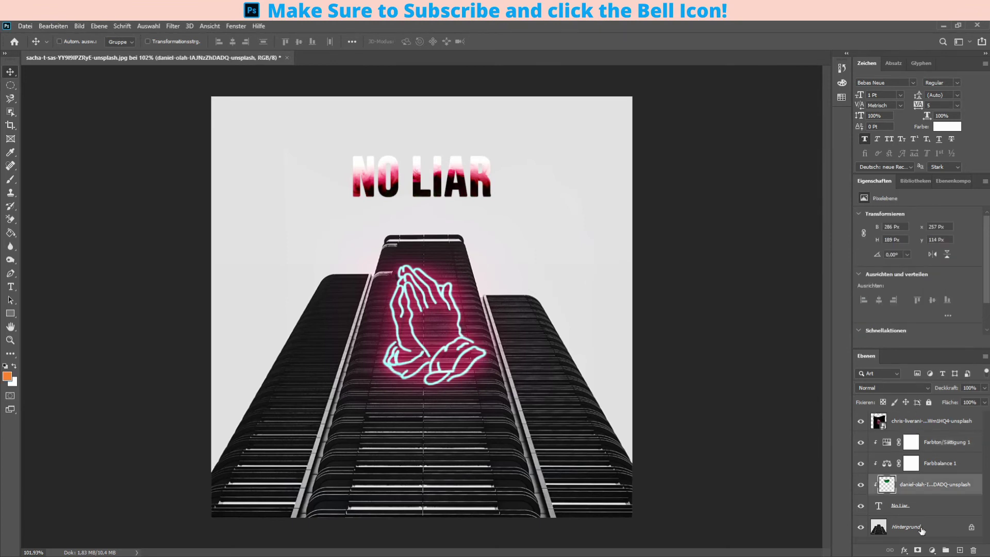
Step: Delete the Farbbalance 1 colour balance adjustment layer
left_click(911, 463)
left_click(861, 464)
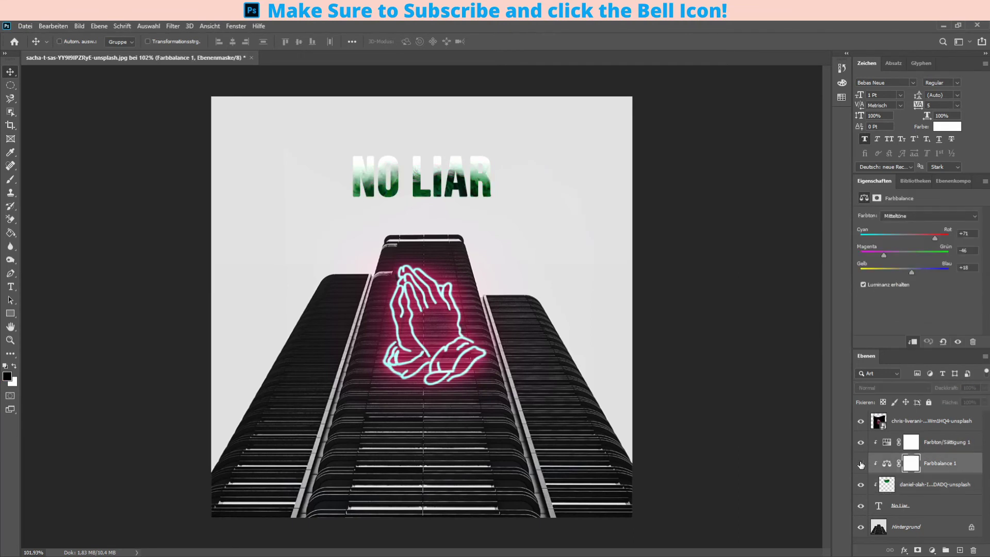
key("Delete")
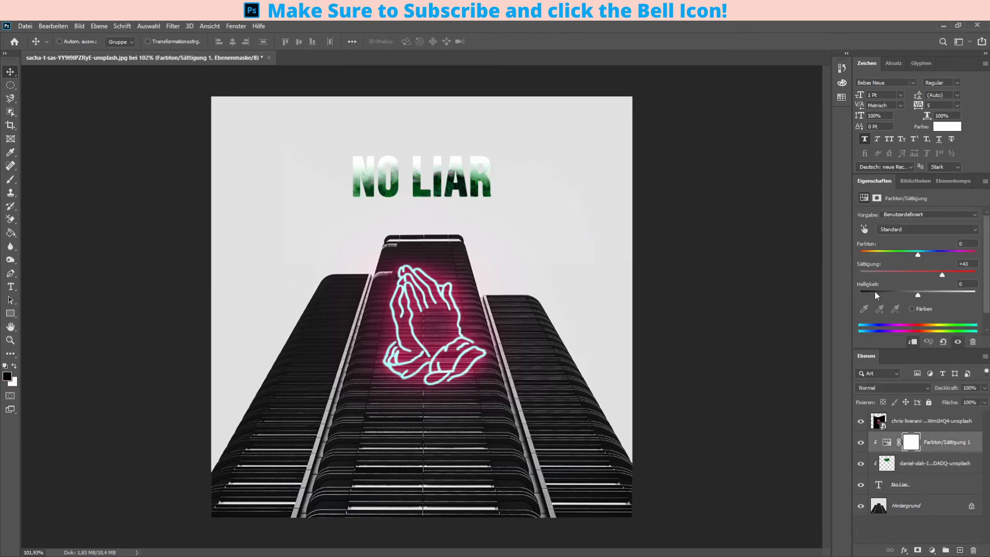
Step: Shift the Hue/Saturation hue of Grüntöne and Cyantöne to about +178
left_click(925, 232)
left_click(900, 260)
mouse_move(901, 256)
left_mouse_down()
mouse_move(846, 262)
mouse_move(984, 252)
left_mouse_up()
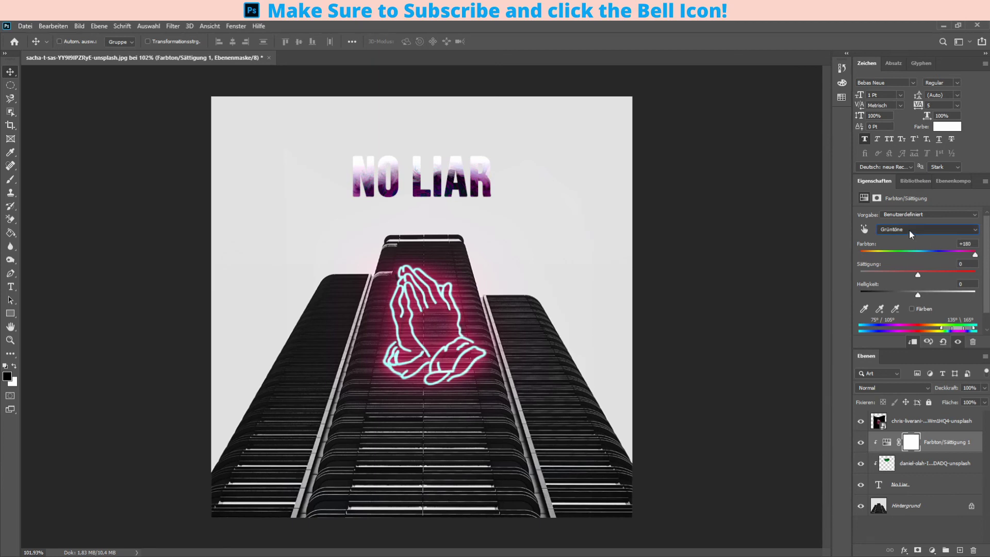
key("Down")
left_click_drag(918, 255, 976, 258)
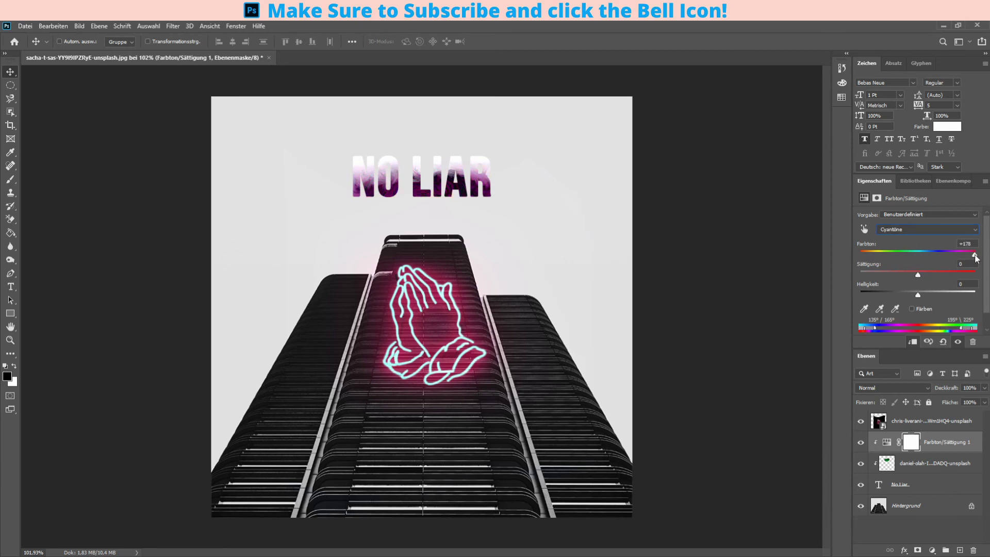
left_click(908, 487)
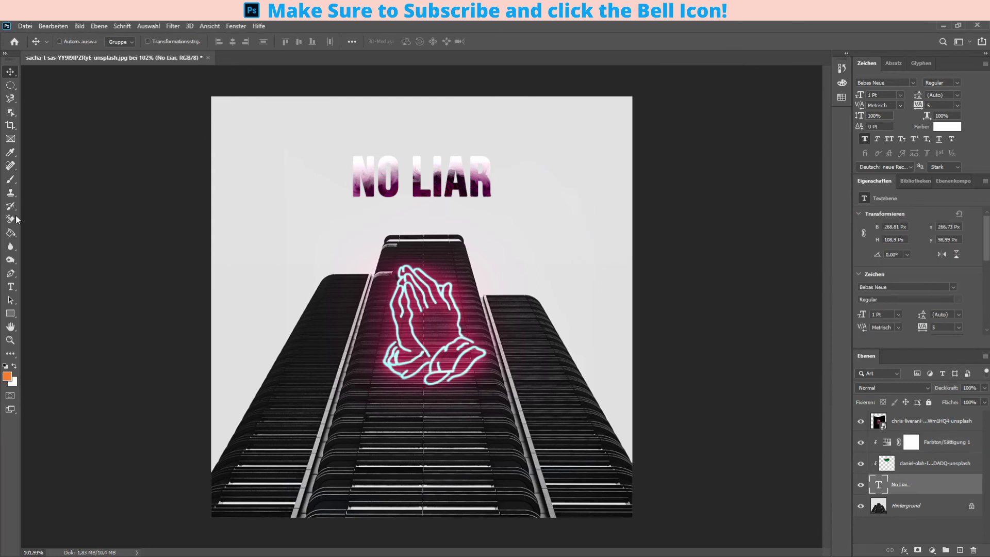
Step: Set the NO LIAR text to 2 pt and nudge it slightly down
double_click(877, 487)
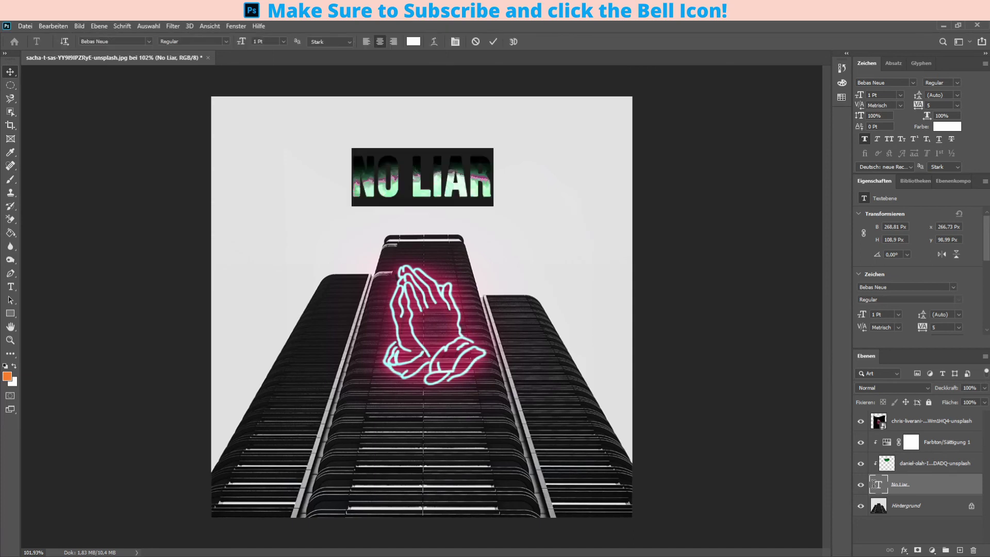
type("6")
key("Return")
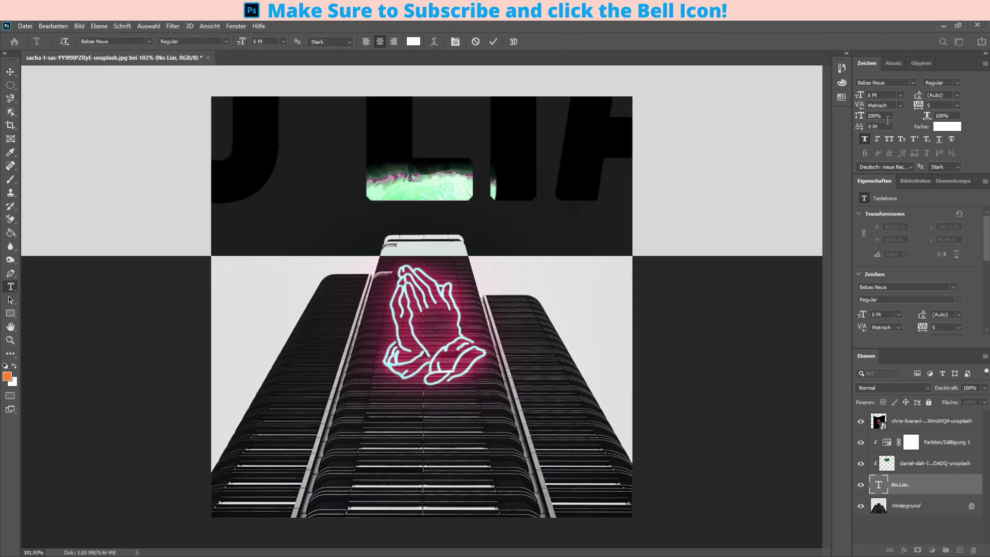
key("Return")
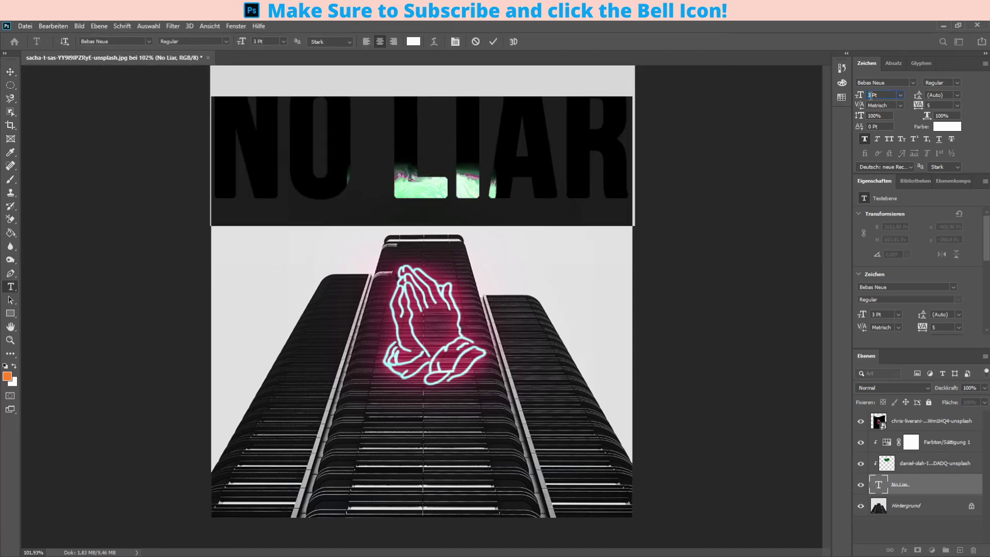
left_click(10, 72)
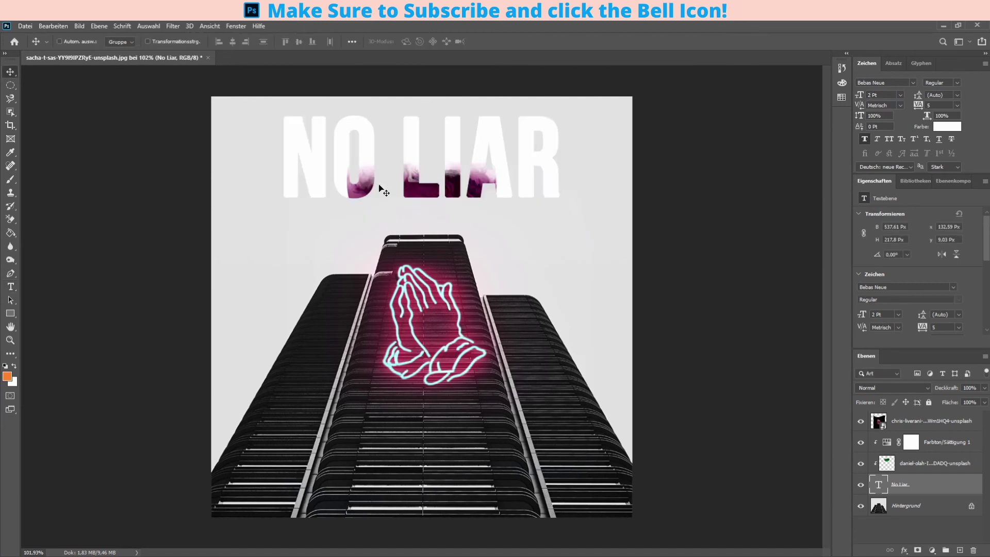
left_click_drag(411, 157, 413, 160)
Step: Scale the magenta texture to 204% and position it over the NO LIAR letters
key("alt+bracketright")
key("ctrl+t")
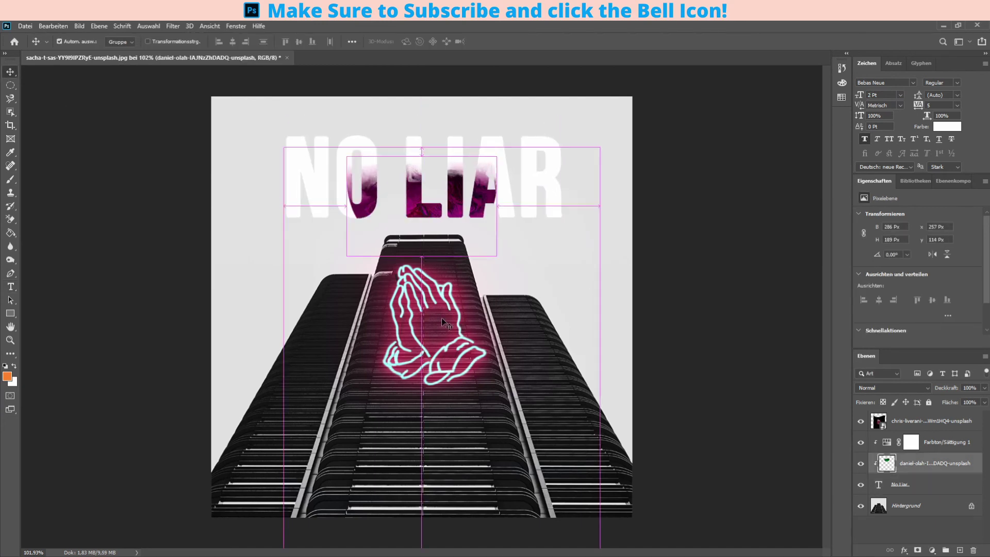
left_click_drag(497, 256, 615, 343)
left_click_drag(565, 306, 489, 283)
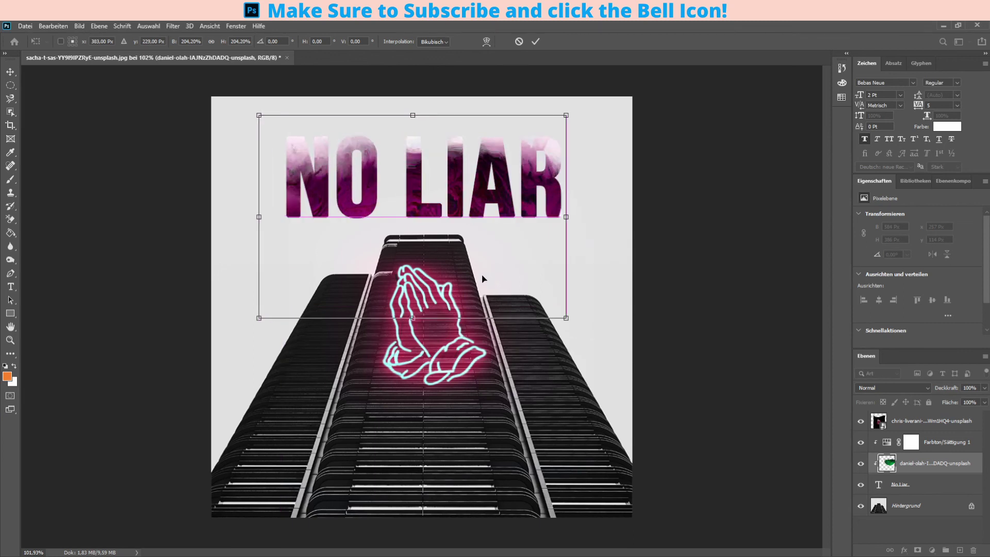
key("Return")
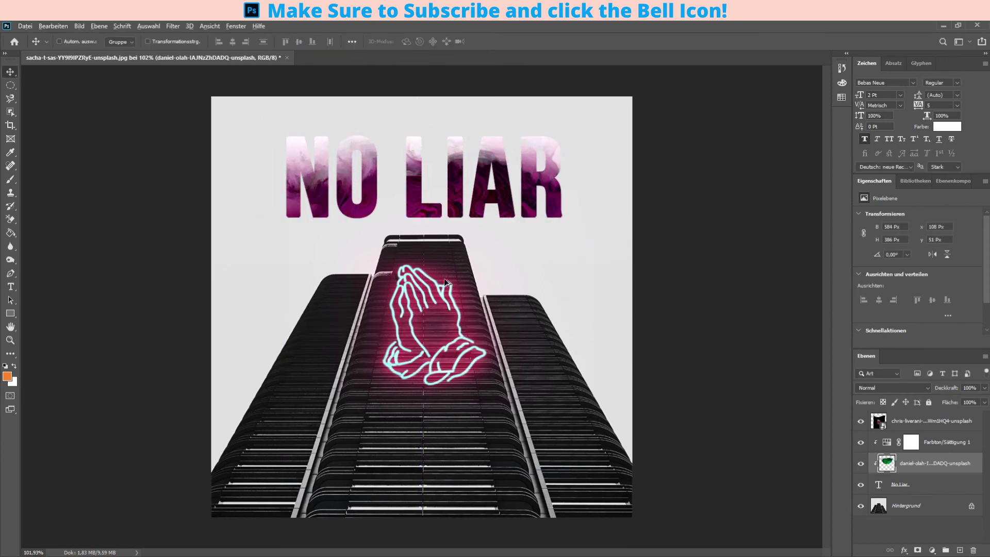
Step: Move the neon praying hands lower on the tower
scroll(444, 277, "down", 1)
left_click(908, 424)
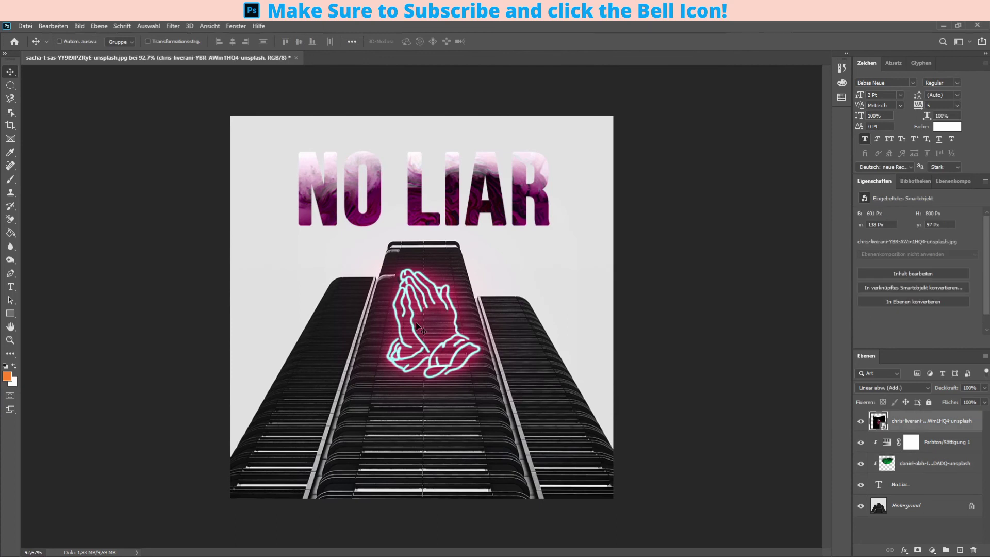
left_click_drag(415, 323, 418, 365)
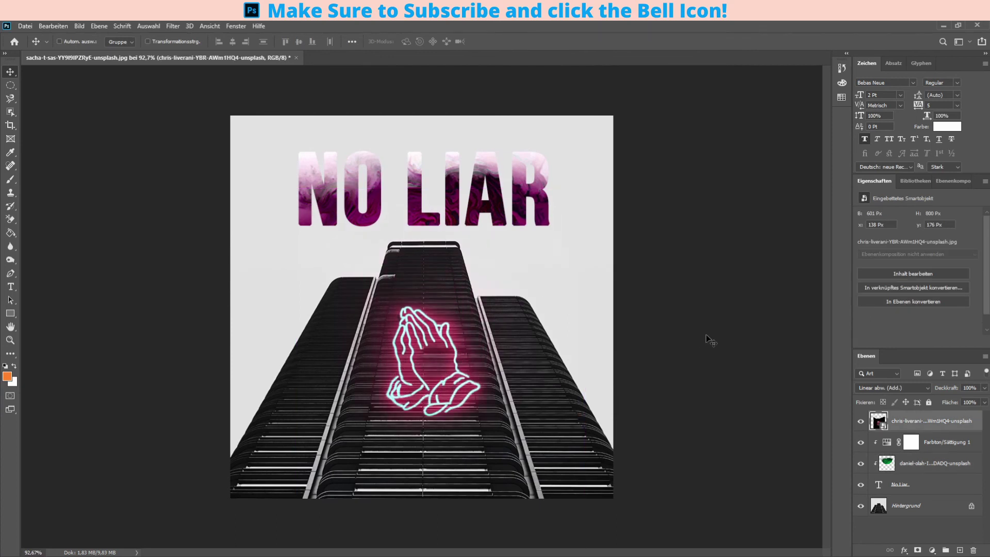
left_click(883, 487)
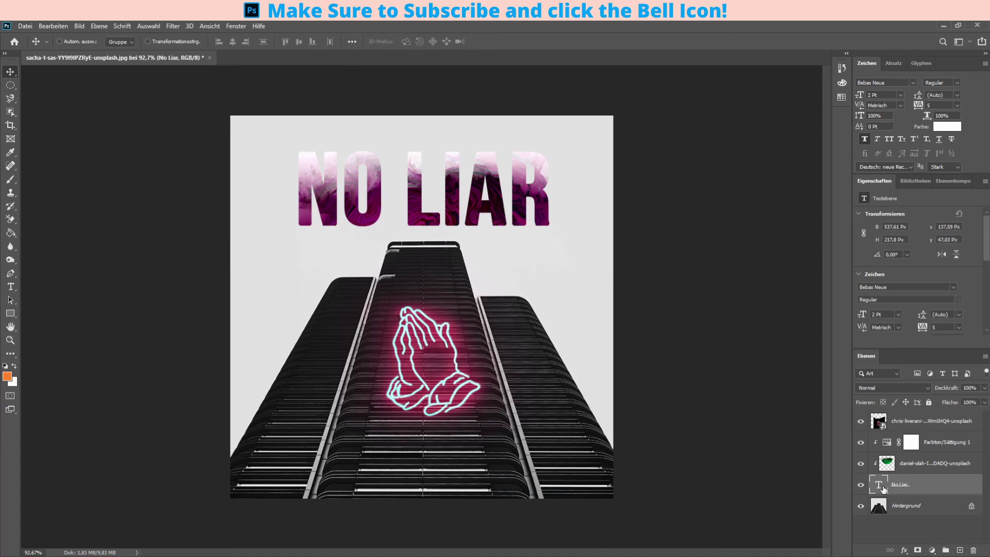
Step: Give the No Liar text layer a Drop Shadow layer style in black
double_click(883, 487)
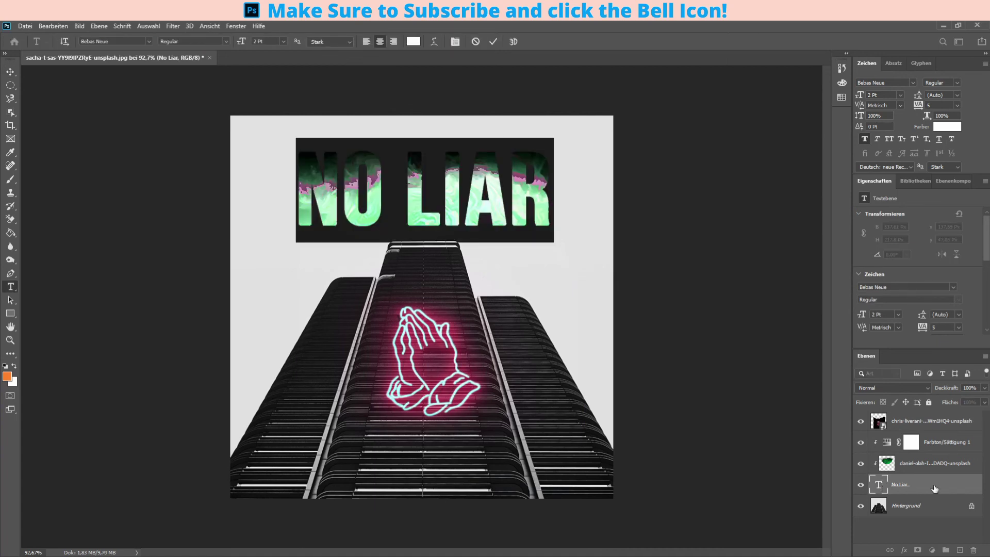
key("Escape")
key("h")
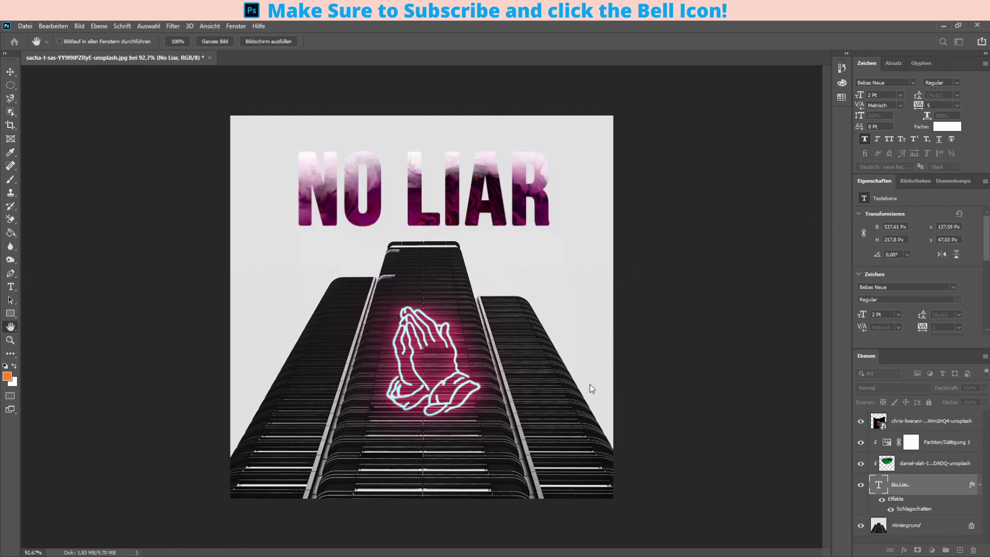
key("v")
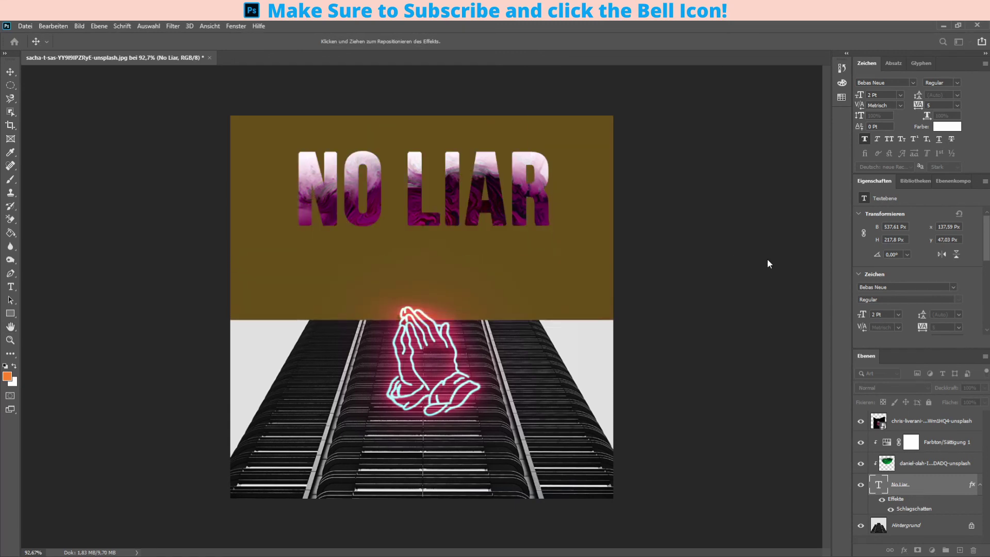
key("i")
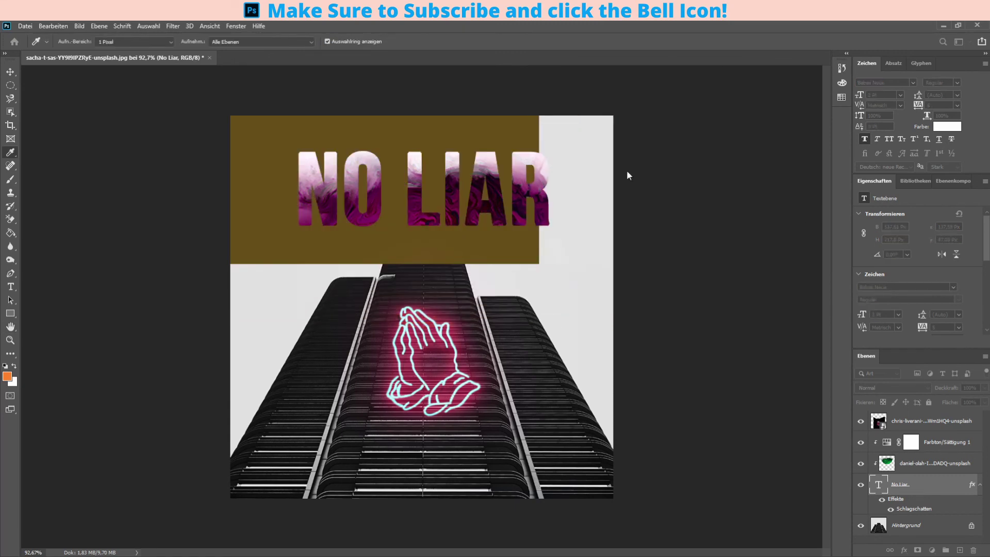
key("Escape")
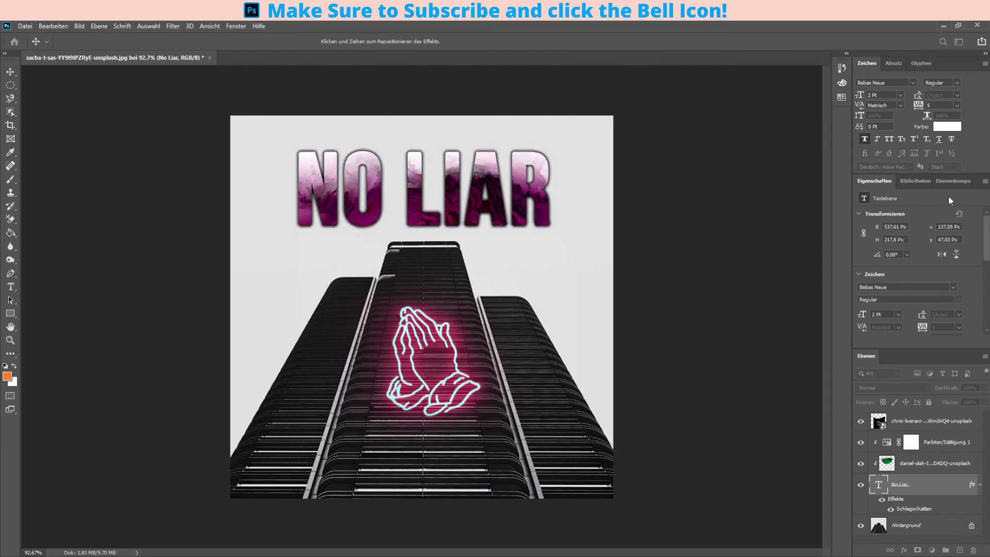
key("Return")
scroll(410, 291, "up", 2)
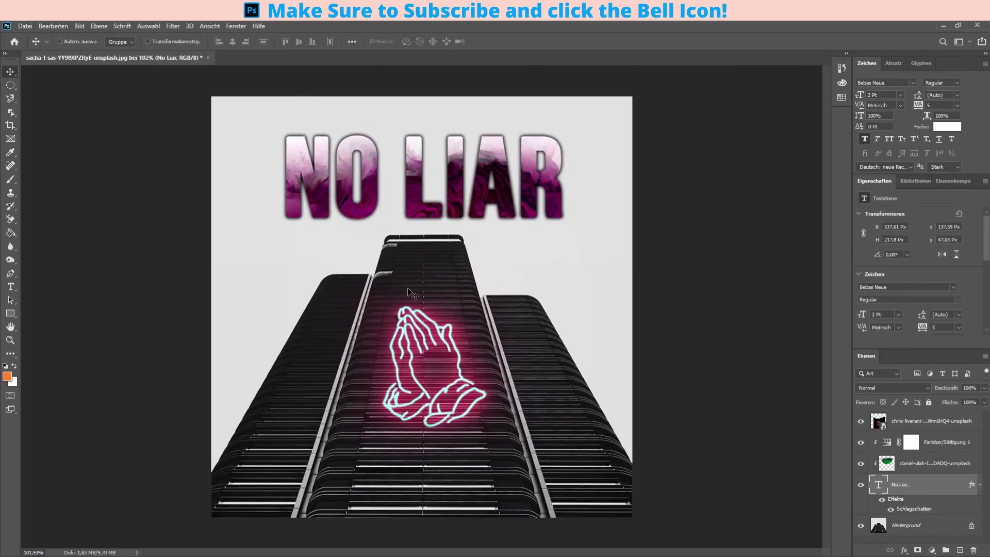
scroll(408, 291, "down", 2)
scroll(408, 292, "up", 1)
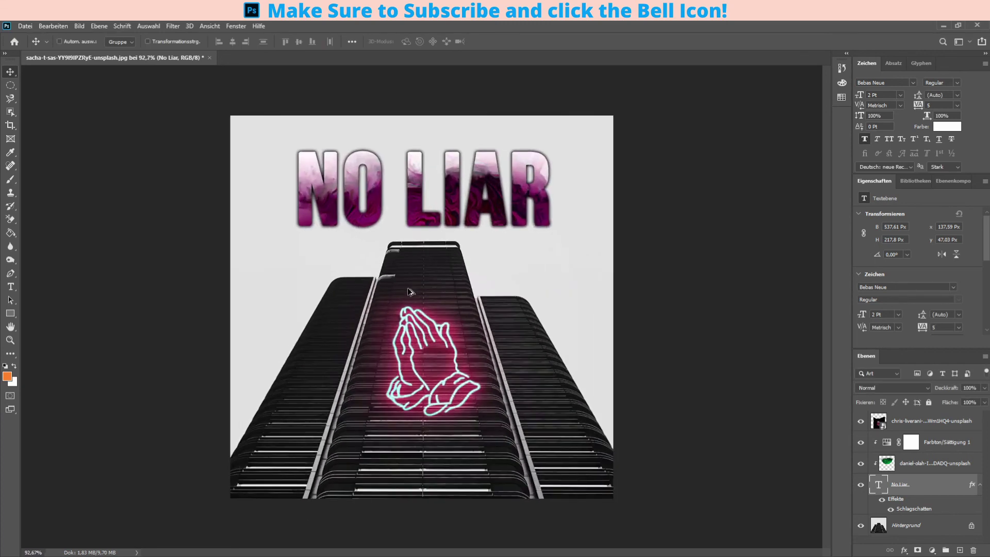